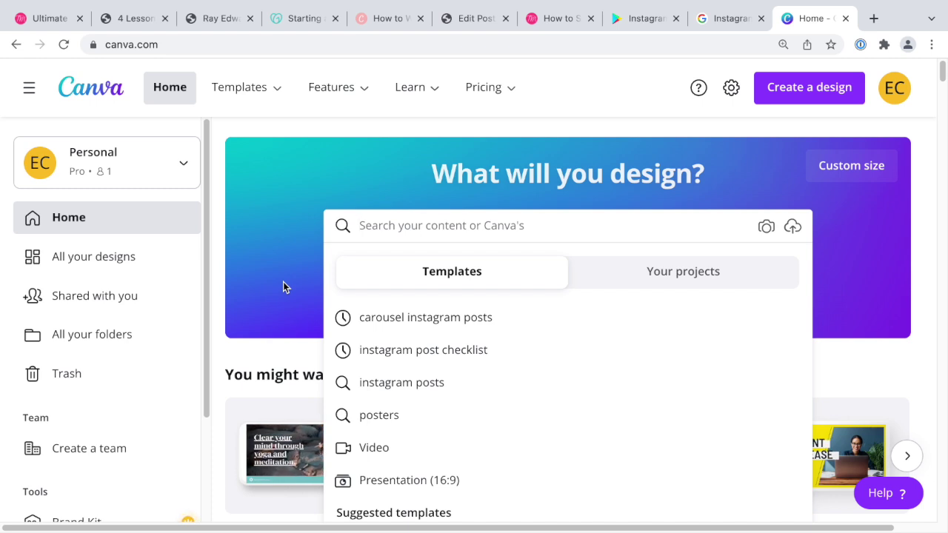
# - Search Canva's templates for 'Instagram reel' using the suggested search
pyautogui.click(283, 283)
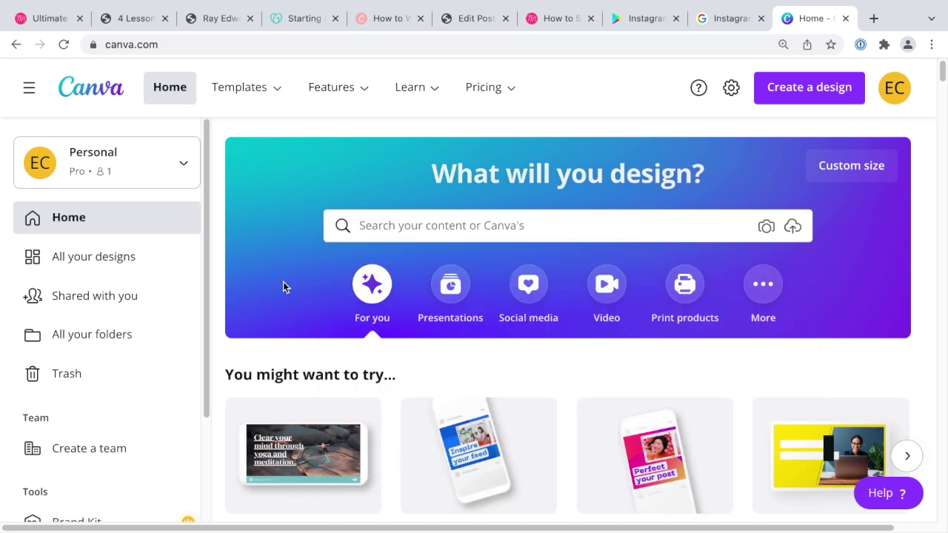
pyautogui.click(634, 235)
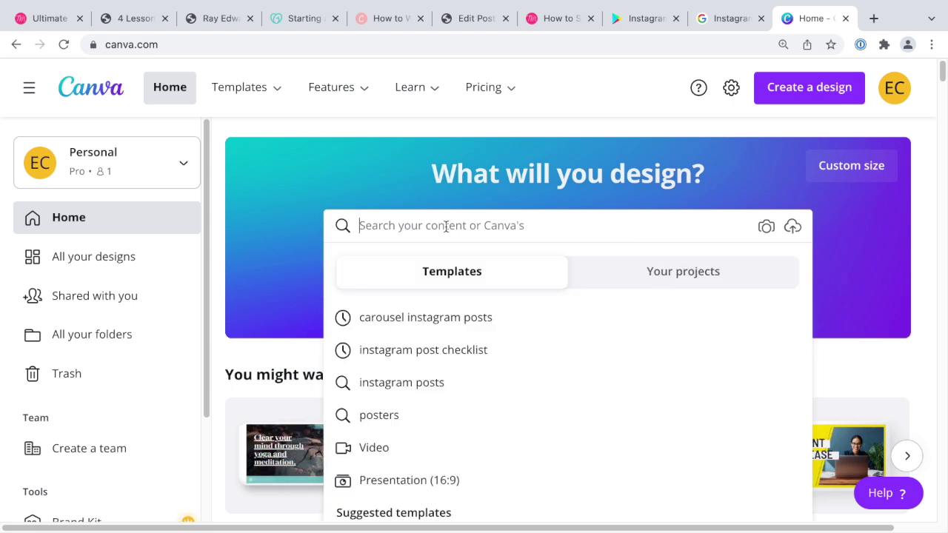
pyautogui.write('Instagram reel')
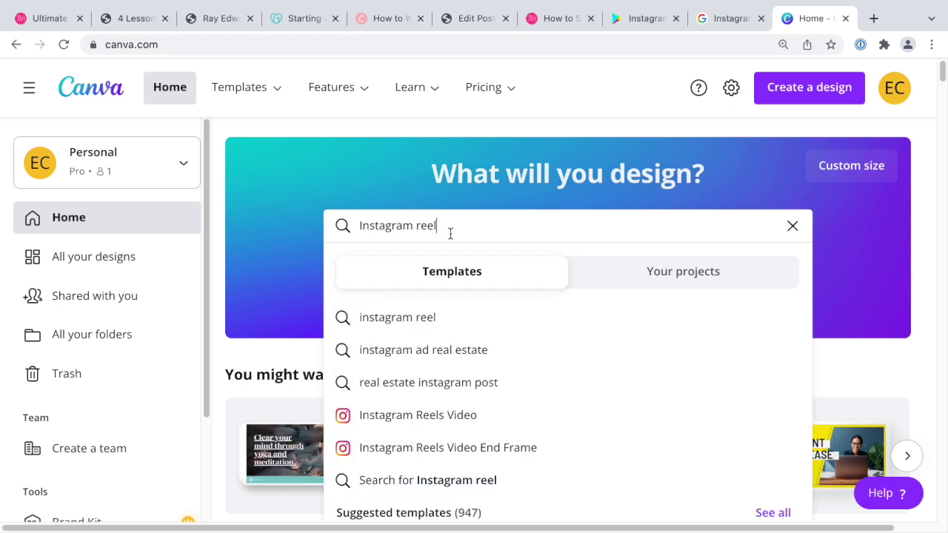
pyautogui.click(405, 320)
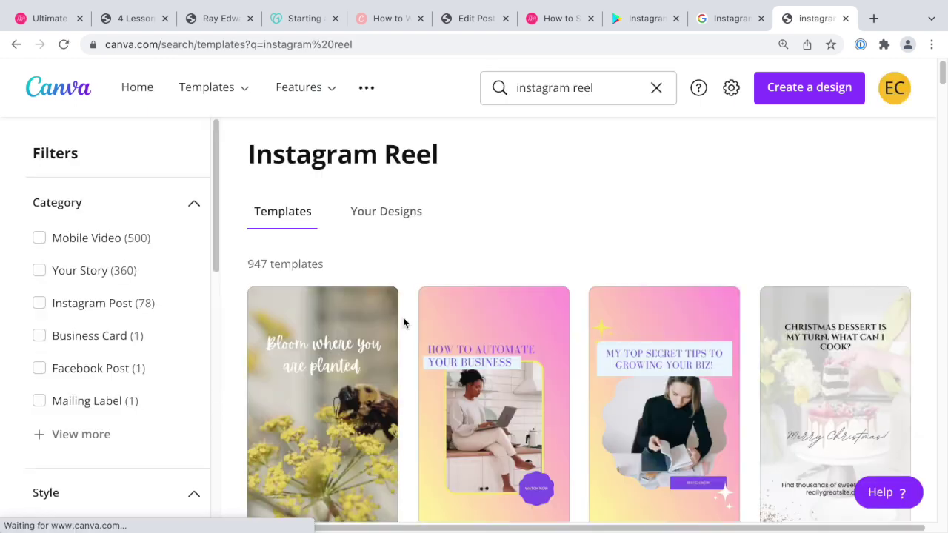
# - Open the 'My Top Secret Tips to Growing Your Biz!' template from the results
pyautogui.scroll(-2, 412, 263)
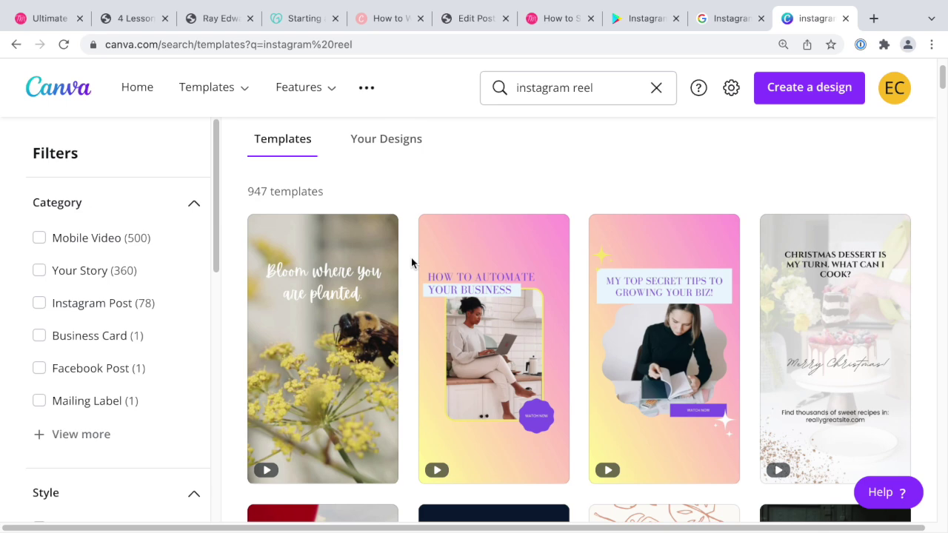
pyautogui.scroll(-6, 412, 263)
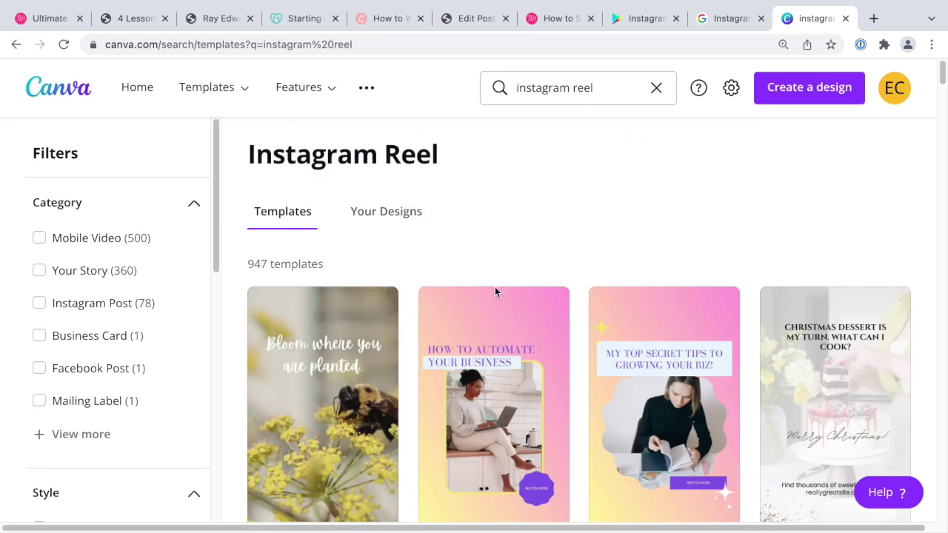
pyautogui.click(662, 331)
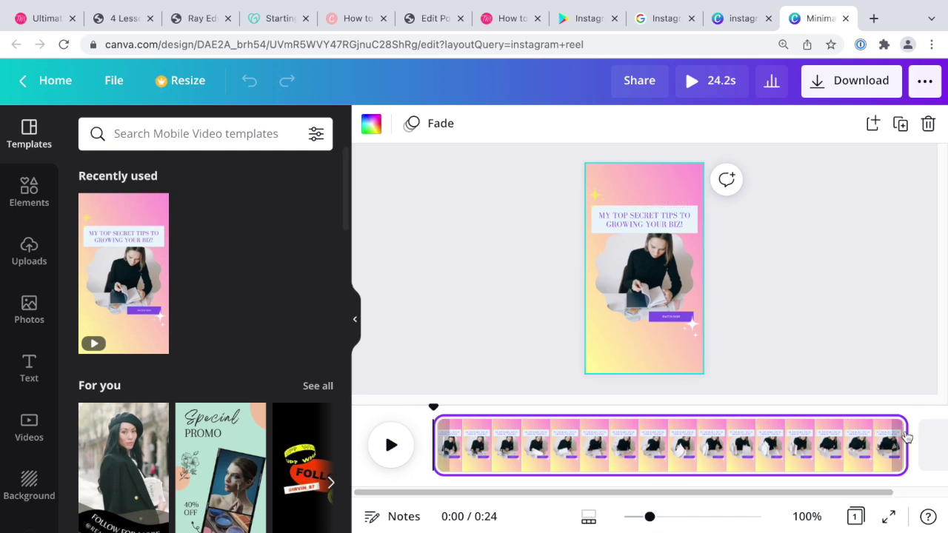
# - Trim the reel to 2.8 seconds and set the title in pink Abril Fatface
pyautogui.moveTo(906, 437); pyautogui.dragTo(487, 430)
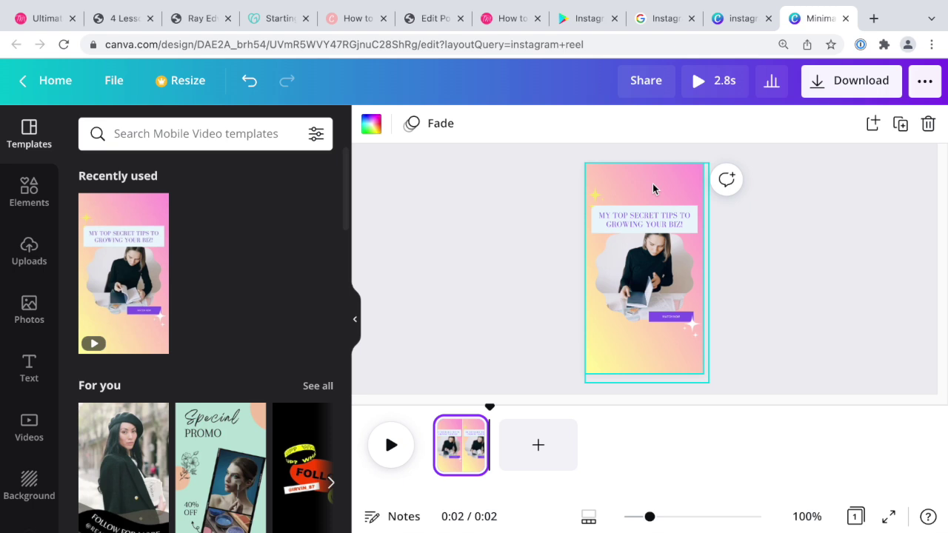
pyautogui.click(654, 294)
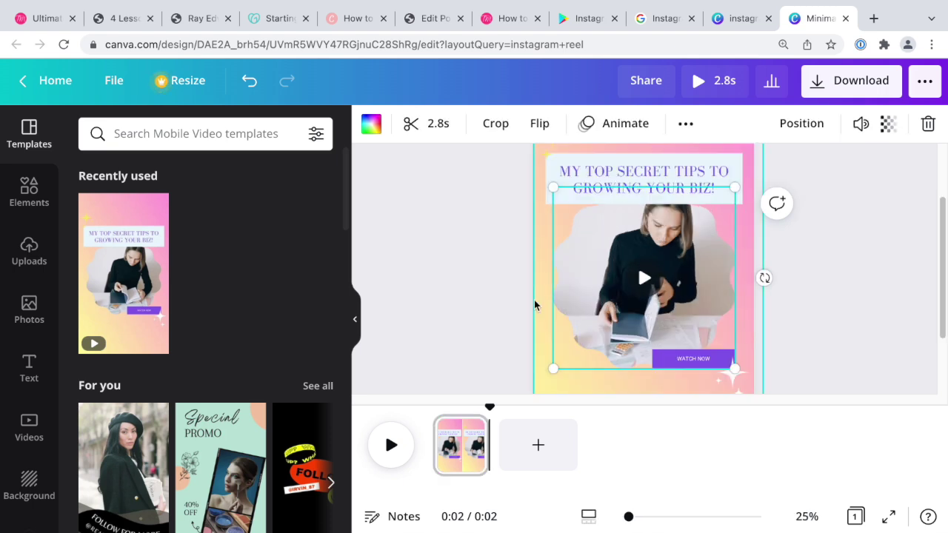
pyautogui.click(628, 171)
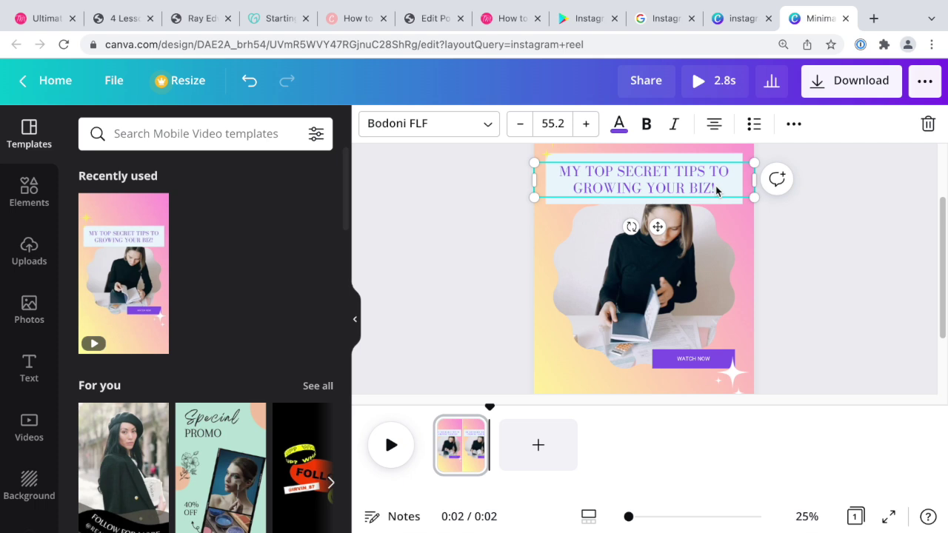
pyautogui.click(489, 129)
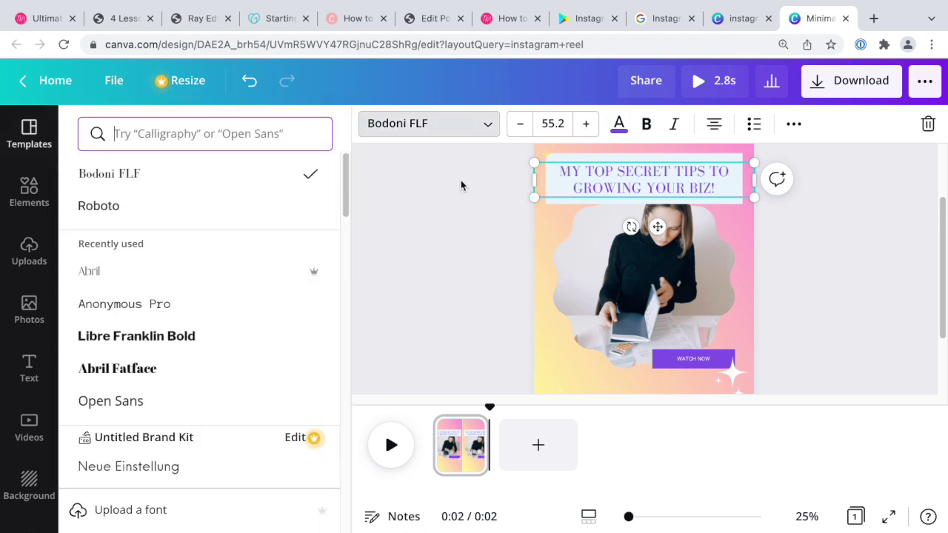
pyautogui.click(131, 375)
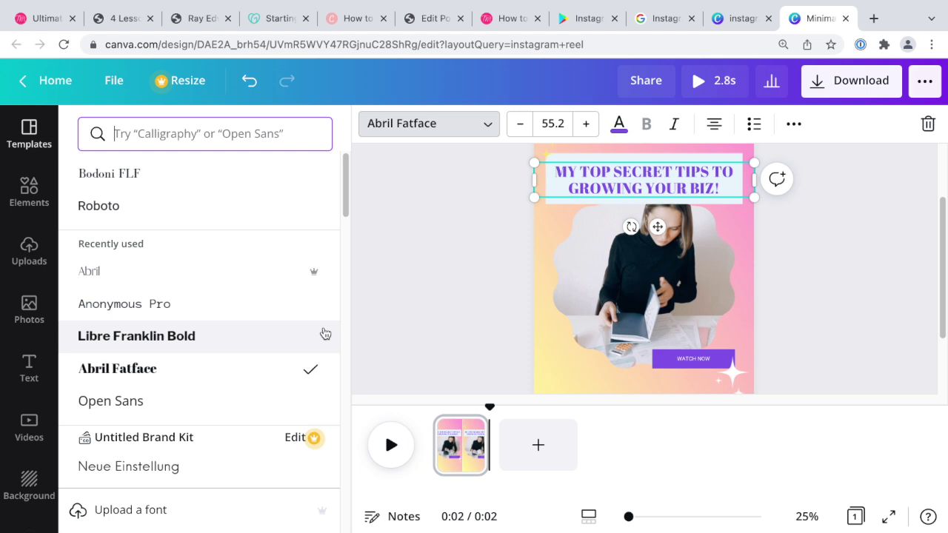
pyautogui.click(618, 124)
# - Give the page background a coral-to-yellow gradient
pyautogui.click(546, 370)
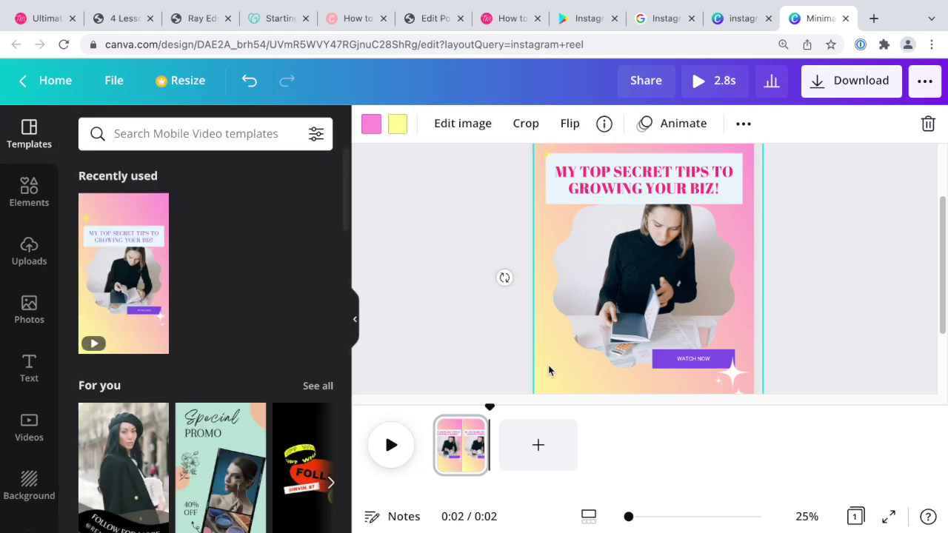
pyautogui.click(370, 123)
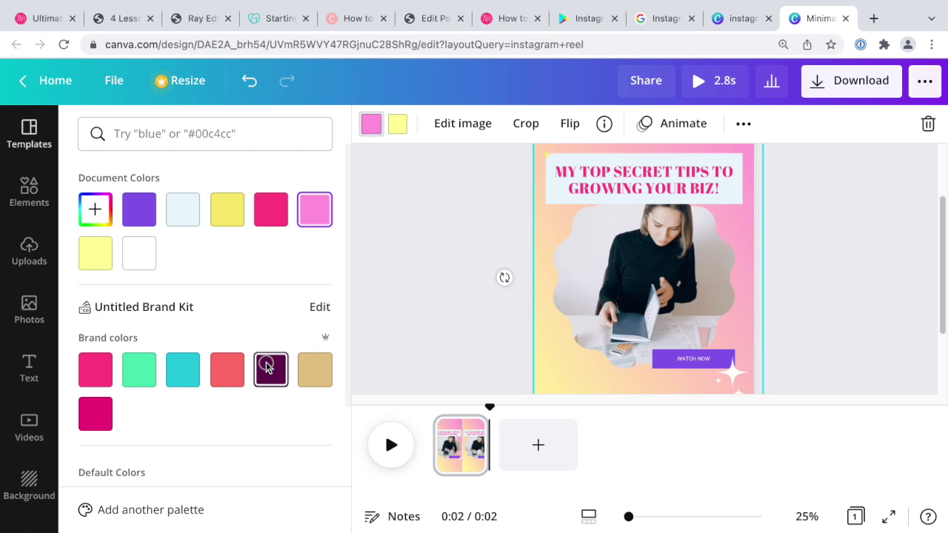
pyautogui.click(226, 369)
pyautogui.click(226, 209)
pyautogui.click(404, 361)
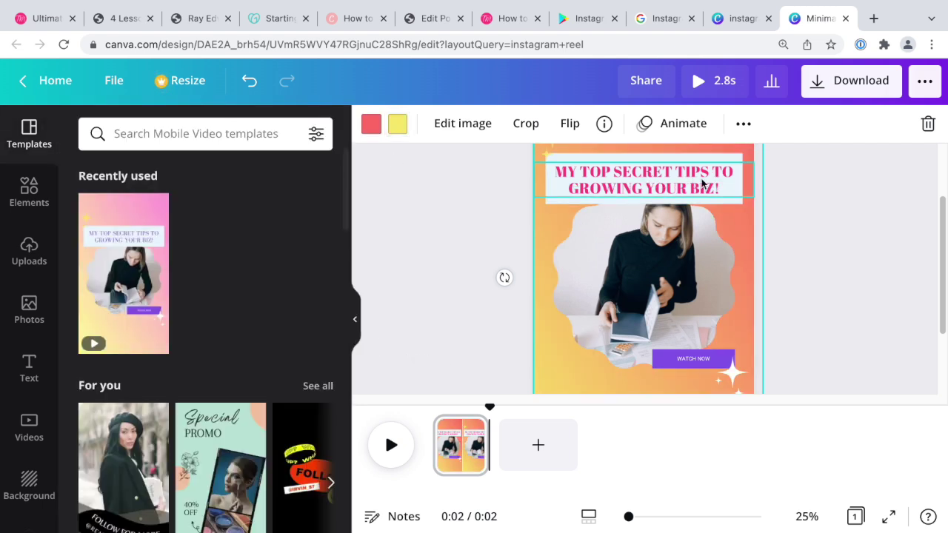
# - Cut the title after the 'G' of GROWING and switch it to lowercase
pyautogui.click(633, 194)
pyautogui.doubleClick(567, 195)
pyautogui.click(569, 190)
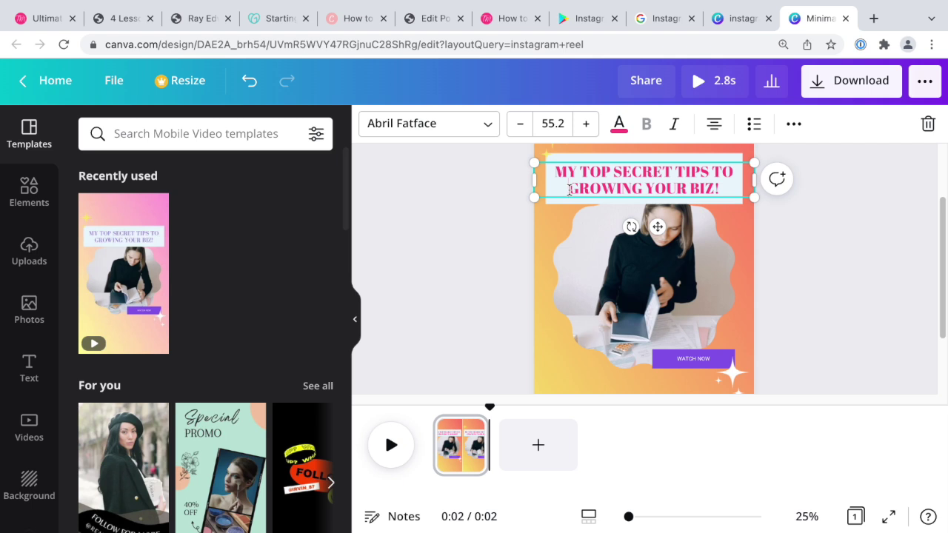
pyautogui.hotkey('shift', 'End')
pyautogui.press('Delete')
pyautogui.hotkey('ctrl', 'shift', 'k')
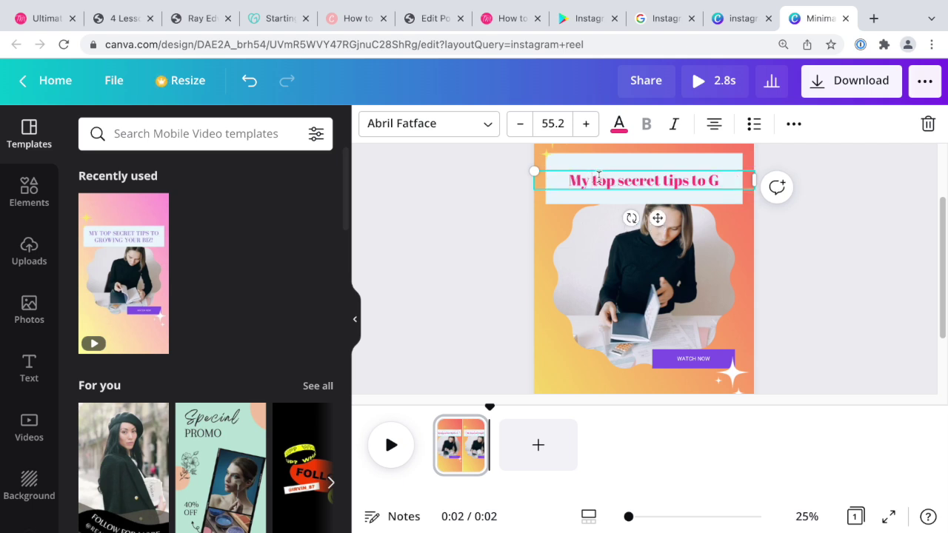
# - Capitalise Top, Secret and Tips, and finish the title with 'Grow Your Business Online'
pyautogui.click(598, 180)
pyautogui.press('BackSpace')
pyautogui.write('T')
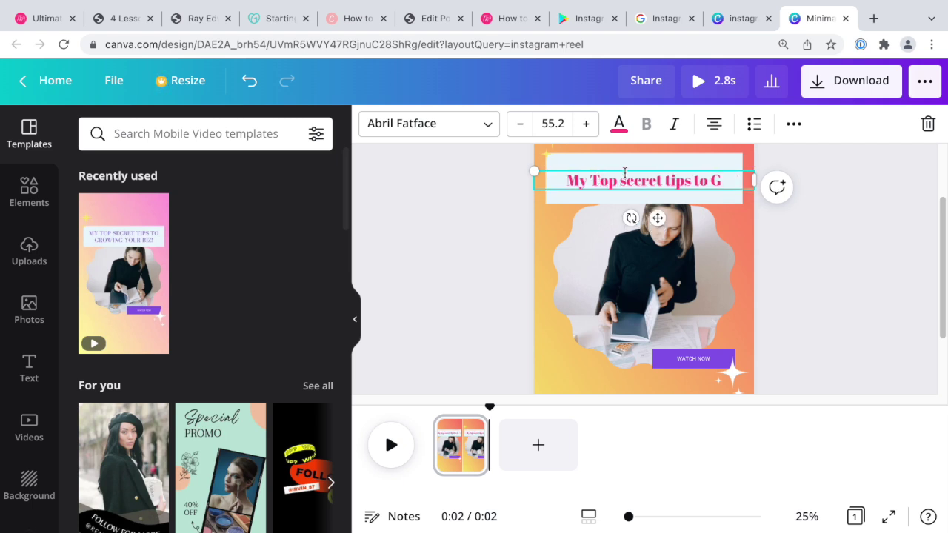
pyautogui.click(626, 175)
pyautogui.press('BackSpace')
pyautogui.write('S')
pyautogui.click(673, 180)
pyautogui.press('BackSpace')
pyautogui.write('T')
pyautogui.press('End')
pyautogui.write('row Your Business Online')
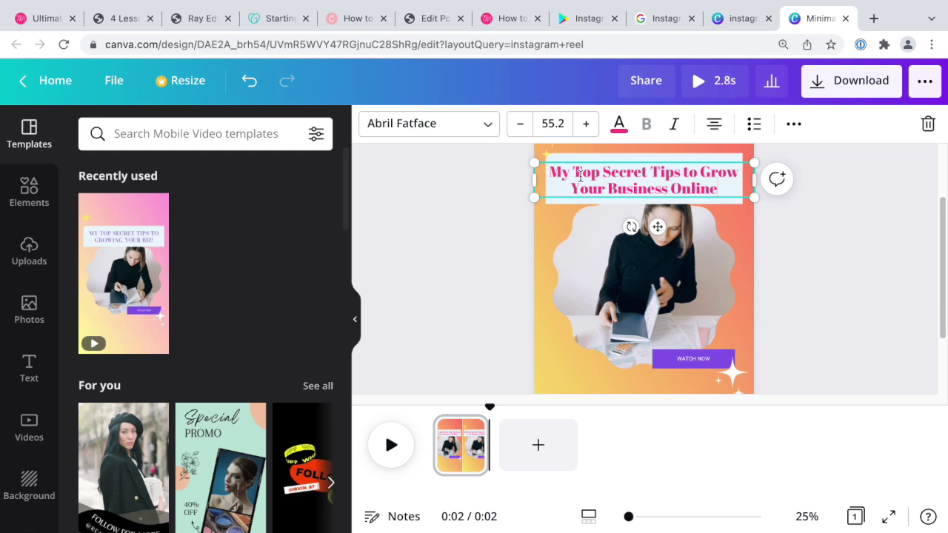
# - Colour 'My' and 'Grow Your Business Online' black, then delete the frame's video
pyautogui.moveTo(569, 173); pyautogui.dragTo(548, 172)
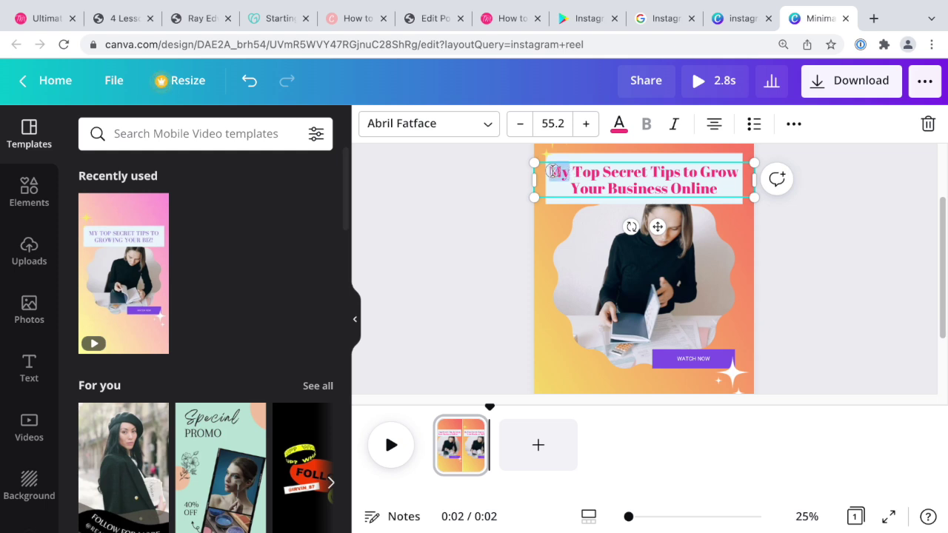
pyautogui.click(618, 123)
pyautogui.scroll(-5, 269, 311)
pyautogui.scroll(2, 82, 311)
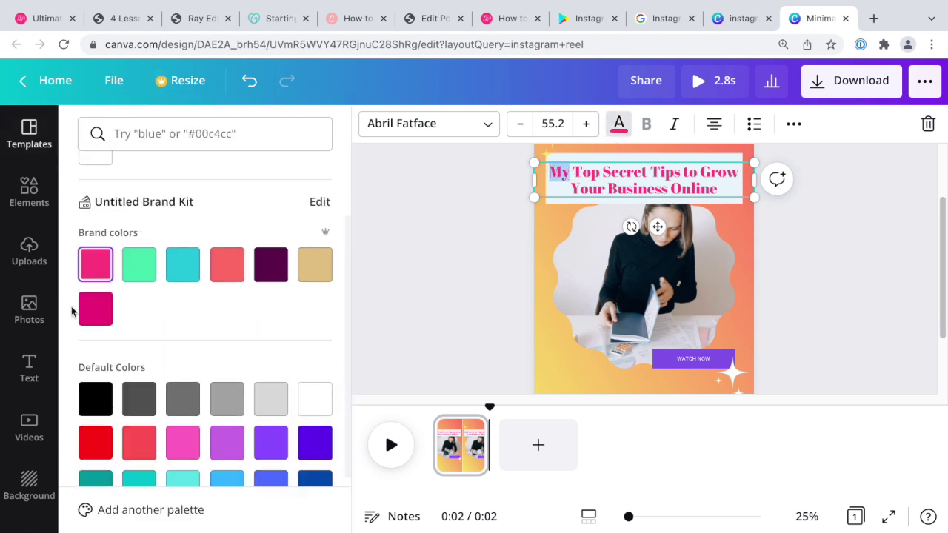
pyautogui.click(96, 400)
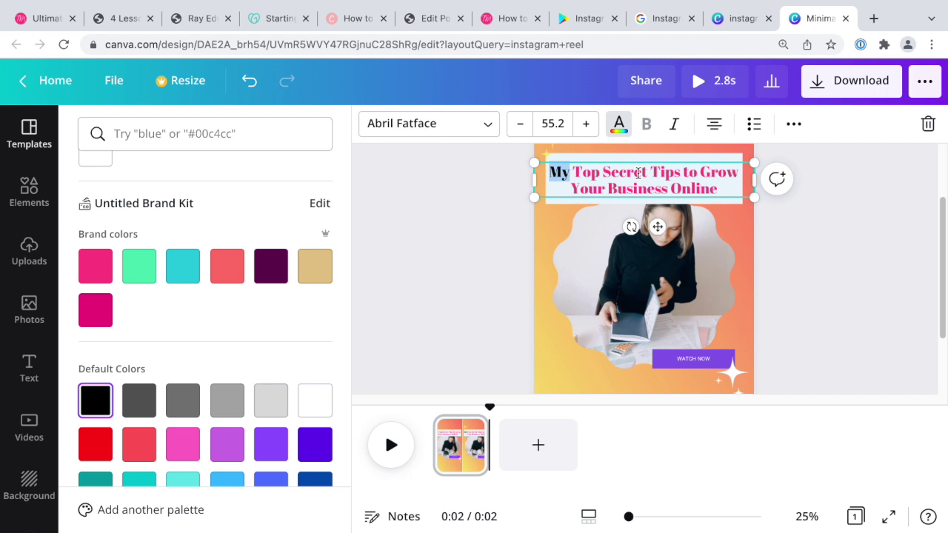
pyautogui.moveTo(702, 171); pyautogui.dragTo(736, 191)
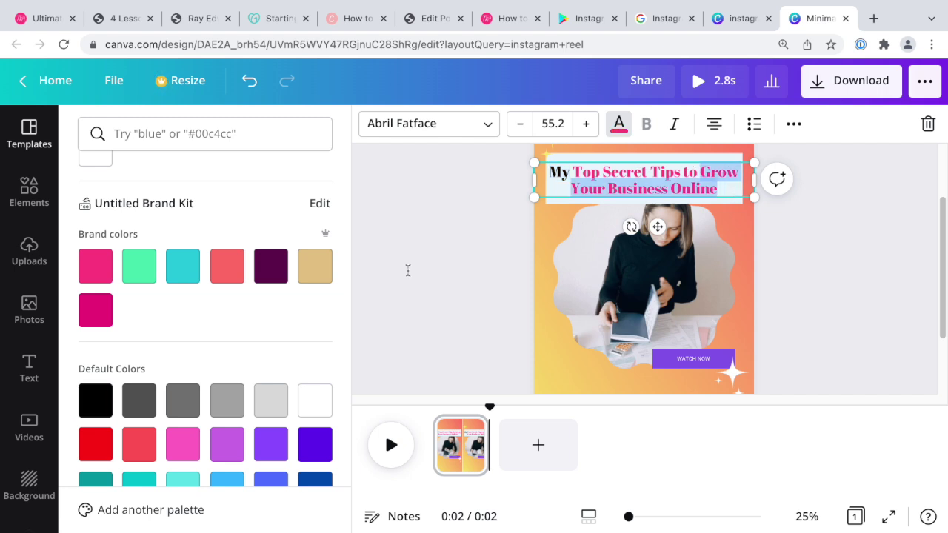
pyautogui.click(96, 400)
pyautogui.click(510, 334)
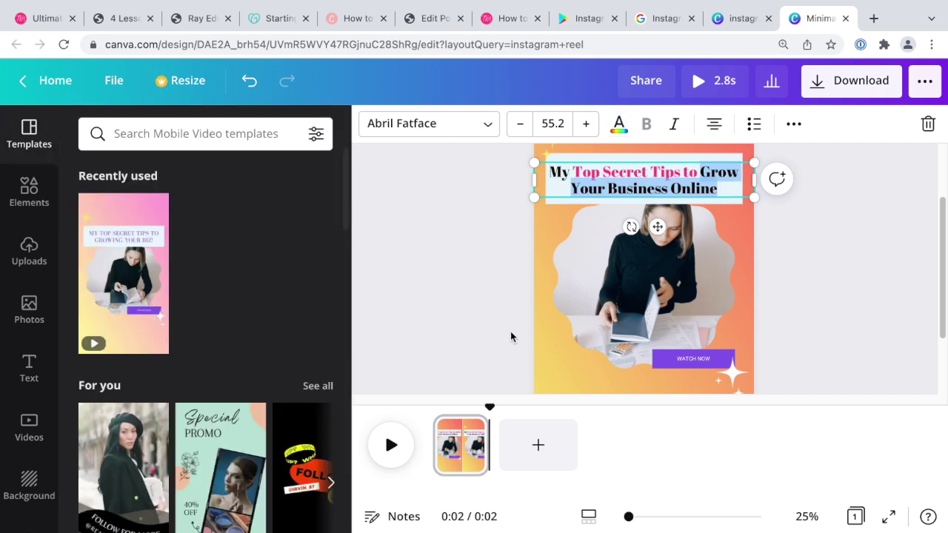
pyautogui.click(633, 293)
pyautogui.press('Delete')
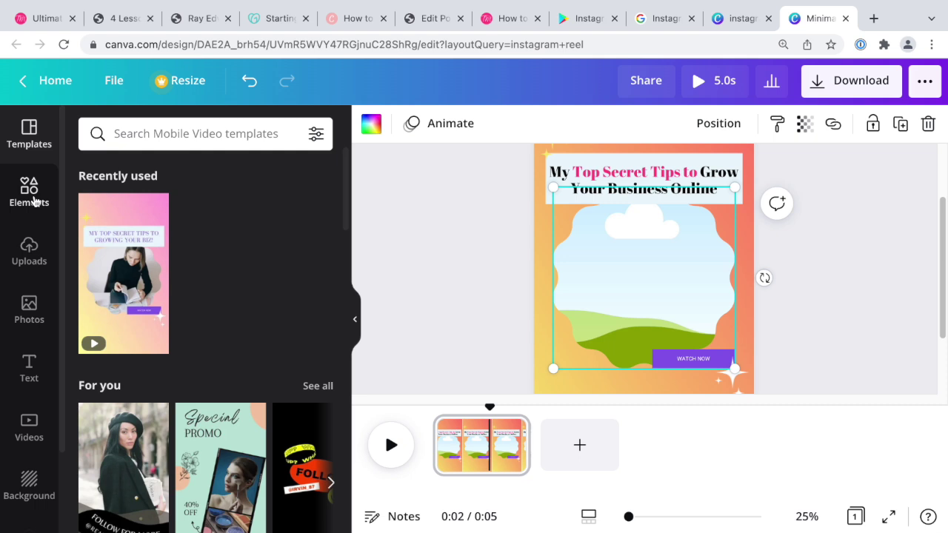
# - Fill the frame with the woman's uploaded photo, add a blank page, and set page 1 to 2.3s
pyautogui.click(29, 248)
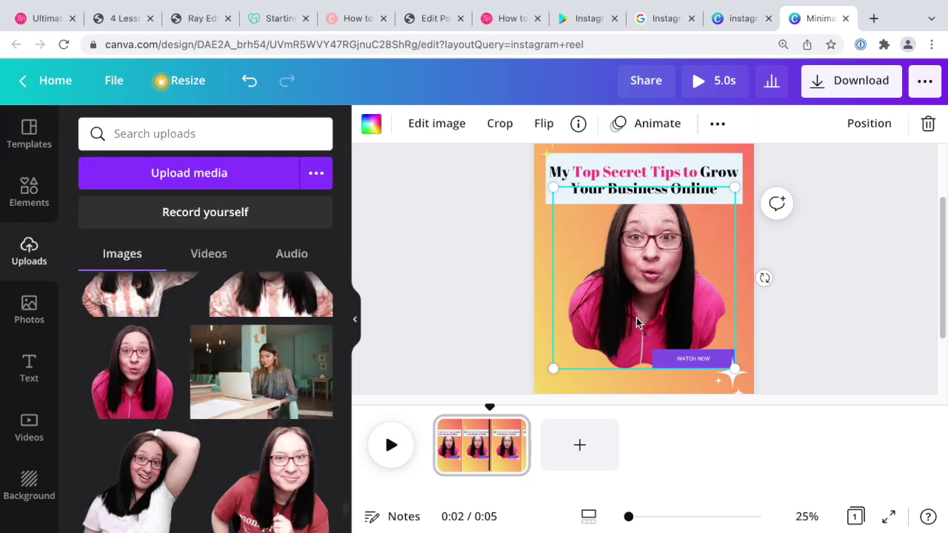
pyautogui.scroll(-3, 636, 318)
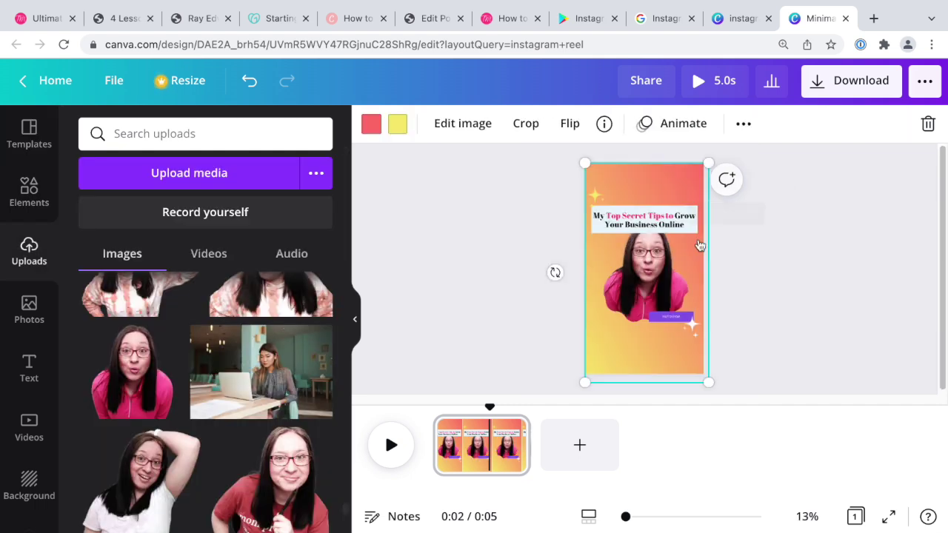
pyautogui.click(582, 449)
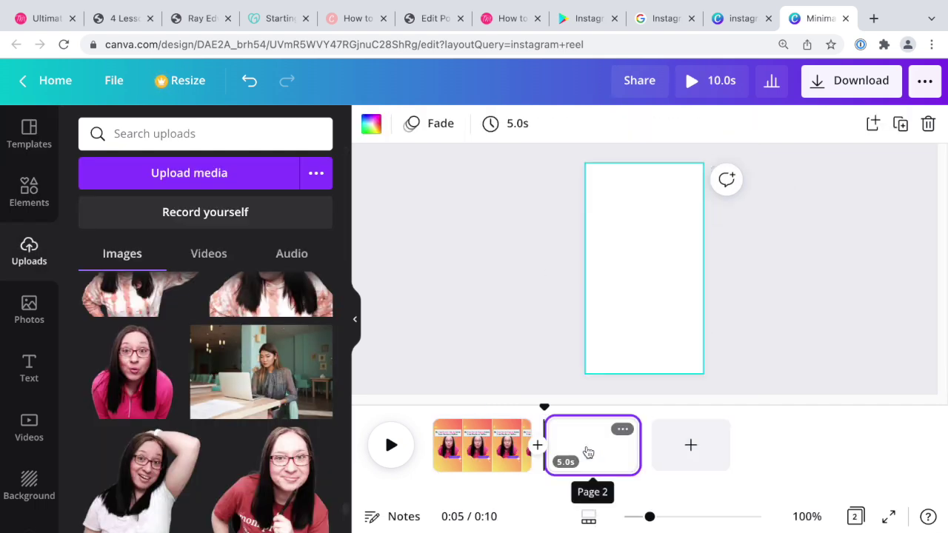
pyautogui.click(475, 435)
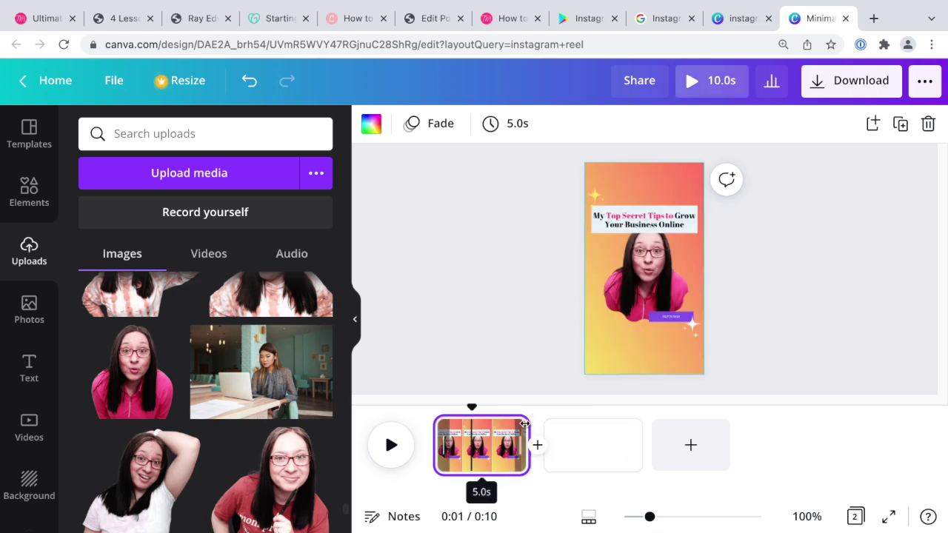
pyautogui.moveTo(521, 423); pyautogui.dragTo(471, 424)
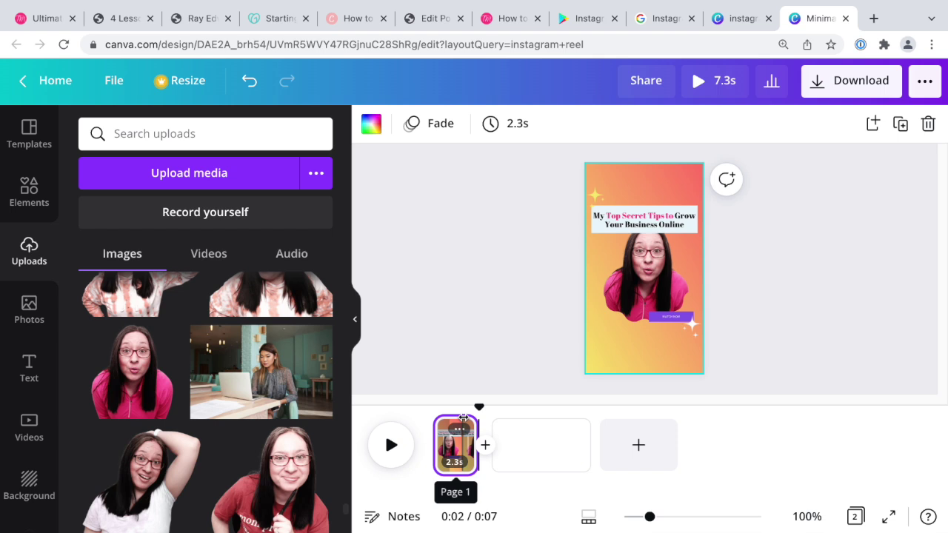
# - Apply the blue 'Stop dreaming' mobile video template to page 2
pyautogui.click(535, 442)
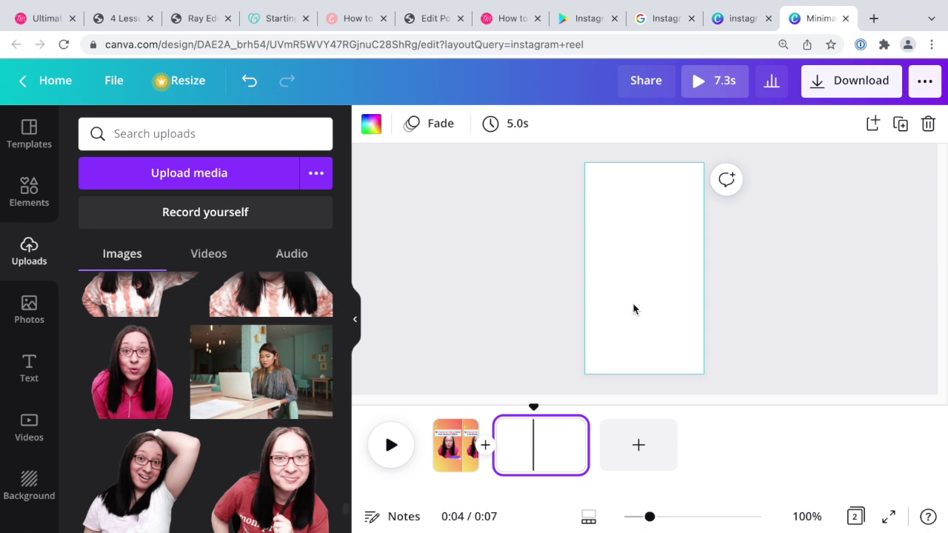
pyautogui.click(30, 144)
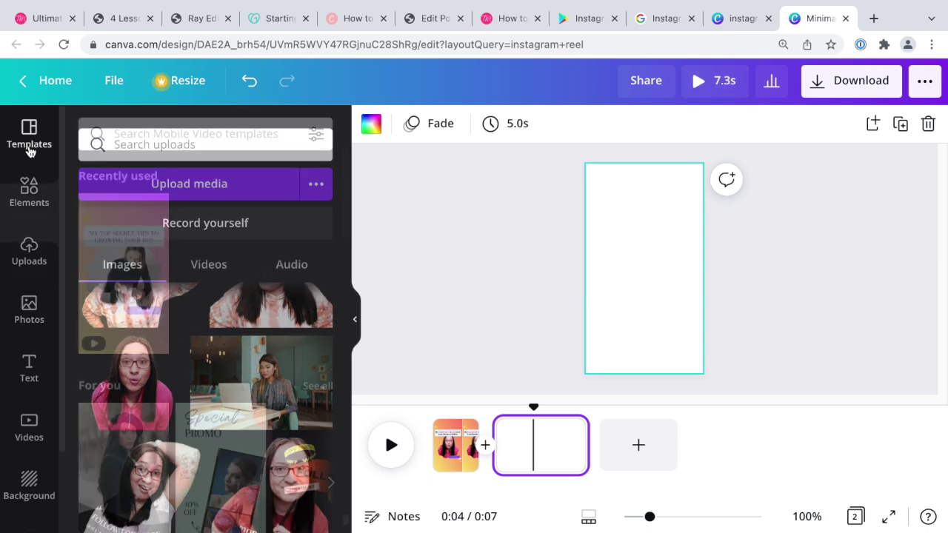
pyautogui.scroll(-5, 234, 296)
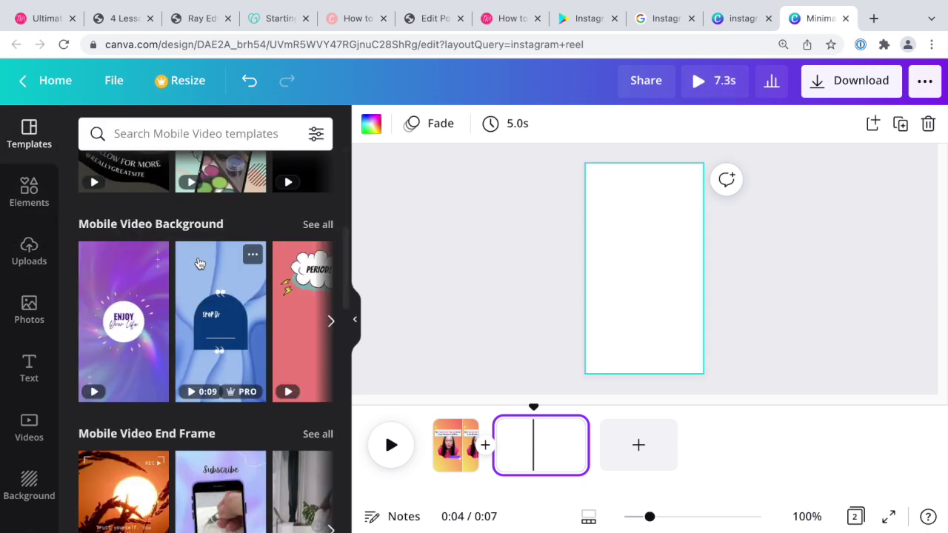
pyautogui.click(220, 318)
# - Recolour page 2's background coral and its arch dark purple
pyautogui.click(594, 188)
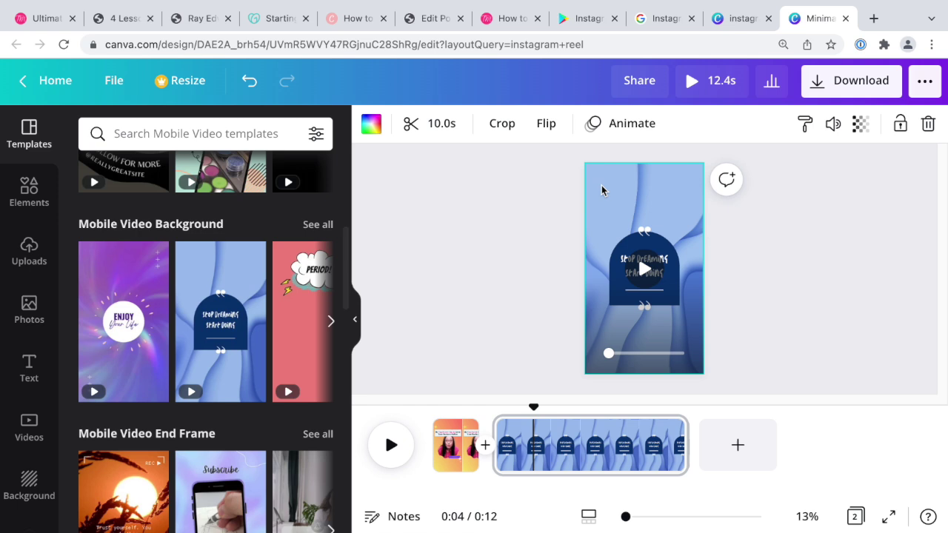
pyautogui.click(371, 124)
pyautogui.click(88, 371)
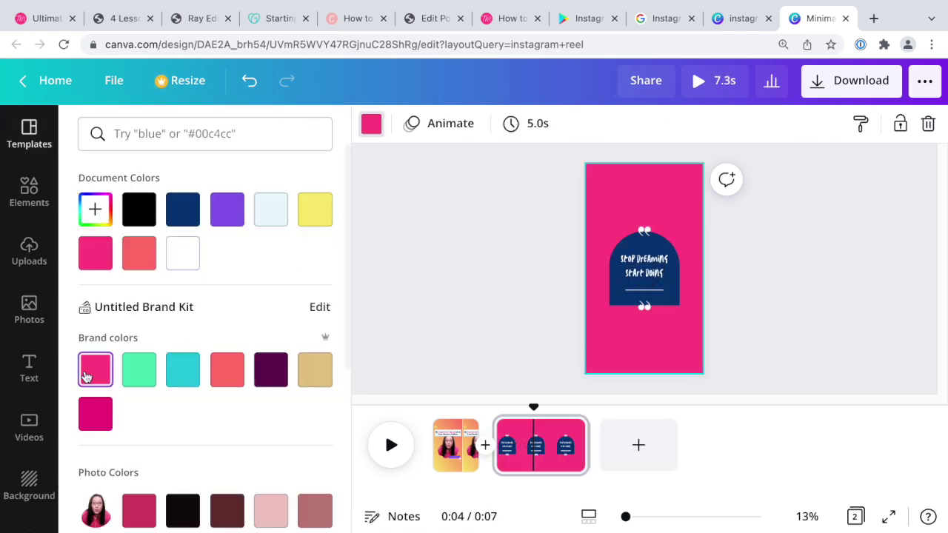
pyautogui.click(222, 370)
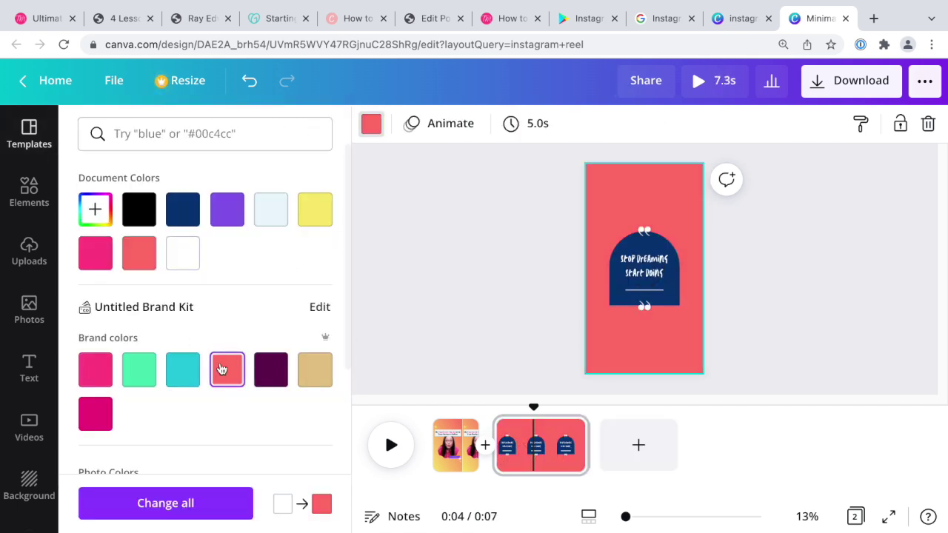
pyautogui.click(644, 288)
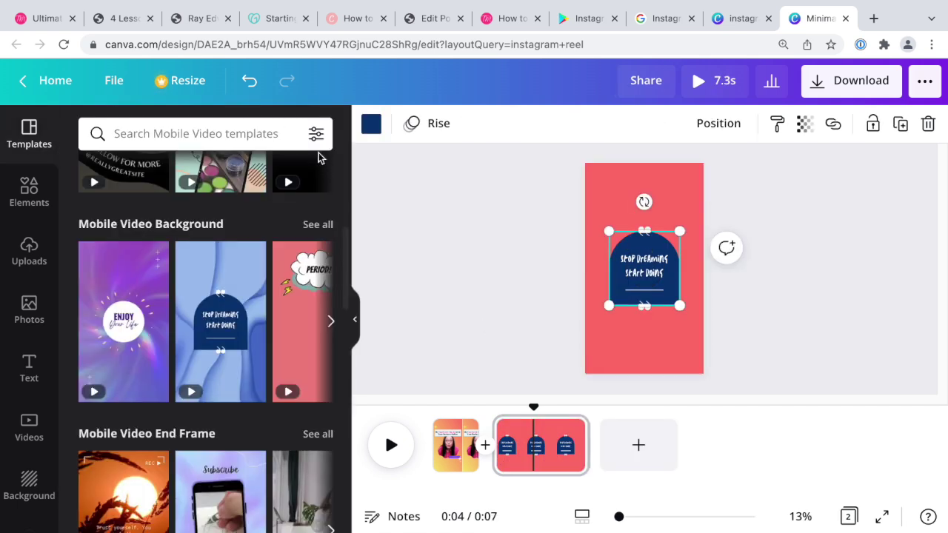
pyautogui.click(371, 123)
pyautogui.click(270, 369)
pyautogui.click(644, 266)
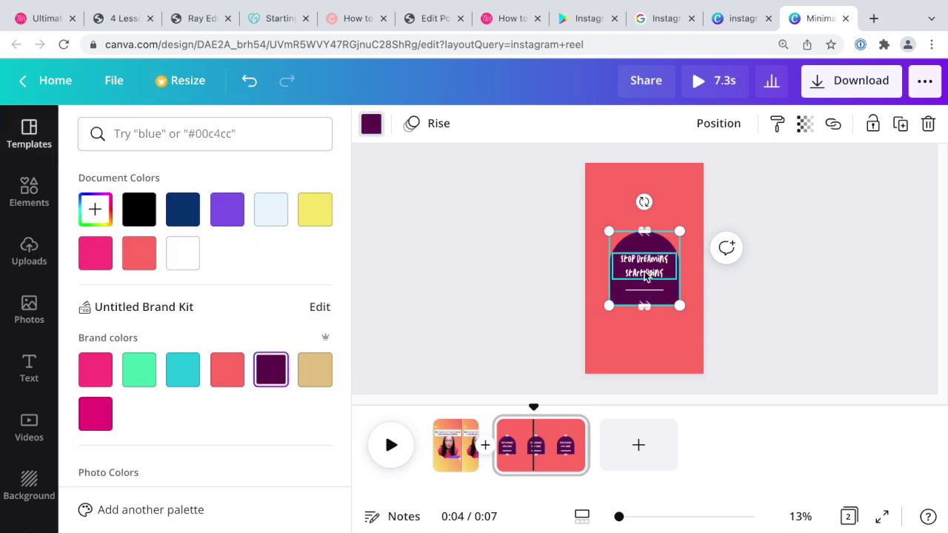
# - Set the arch's quote text to bold Open Sans and select it for retyping
pyautogui.click(487, 125)
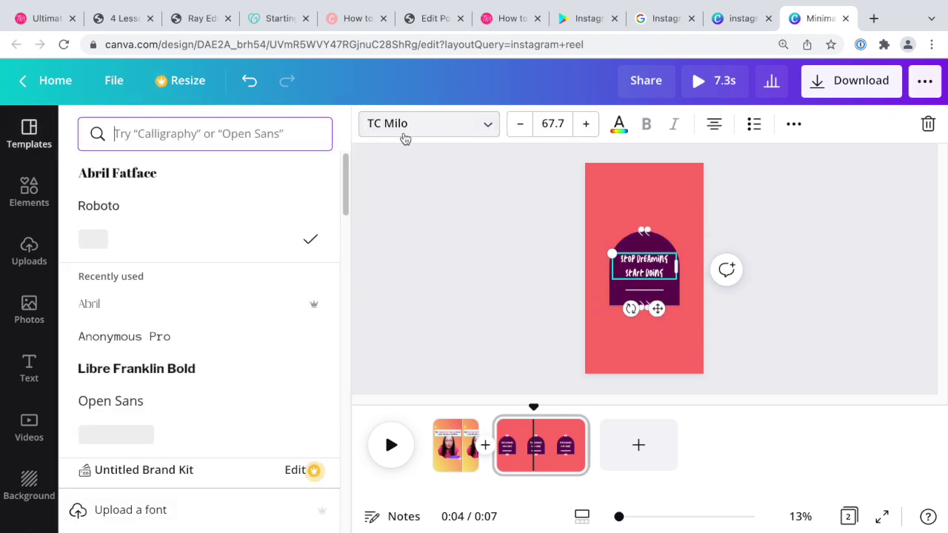
pyautogui.click(169, 412)
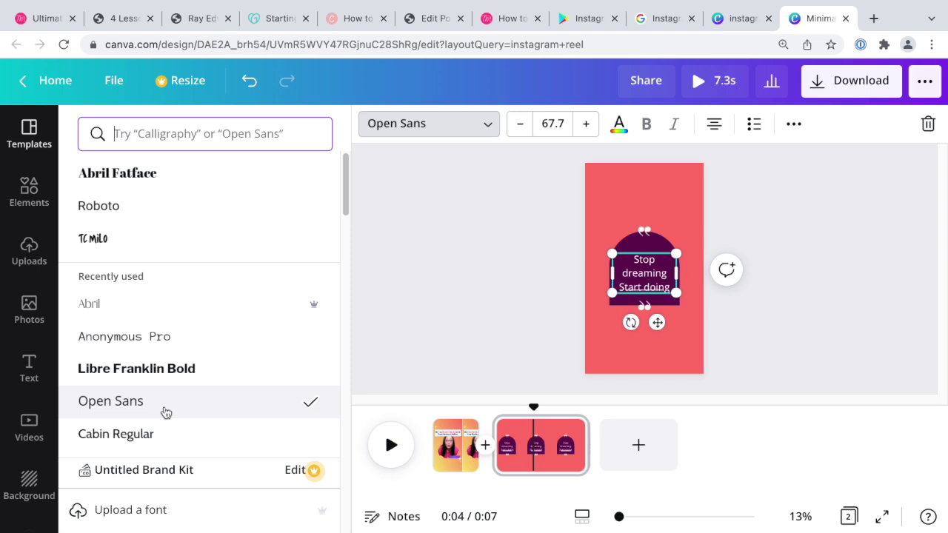
pyautogui.click(646, 126)
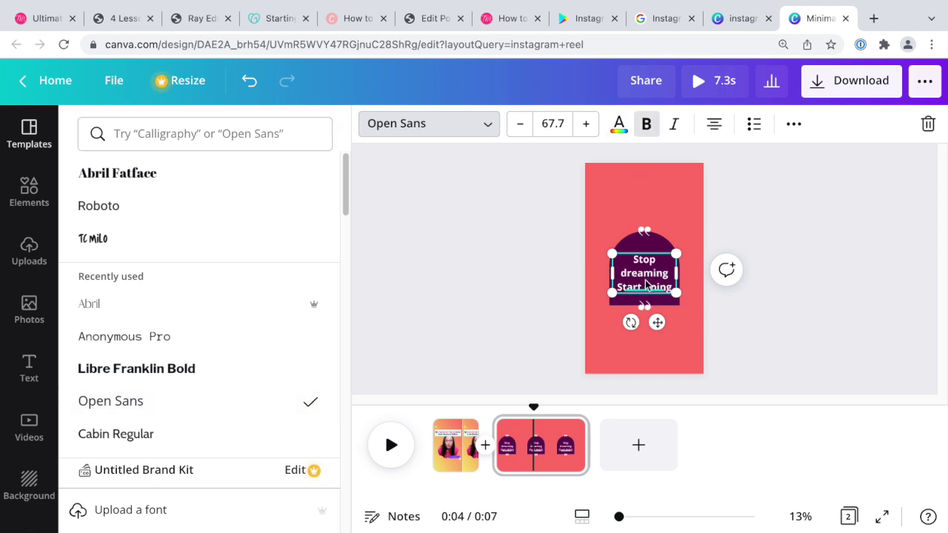
pyautogui.click(646, 283)
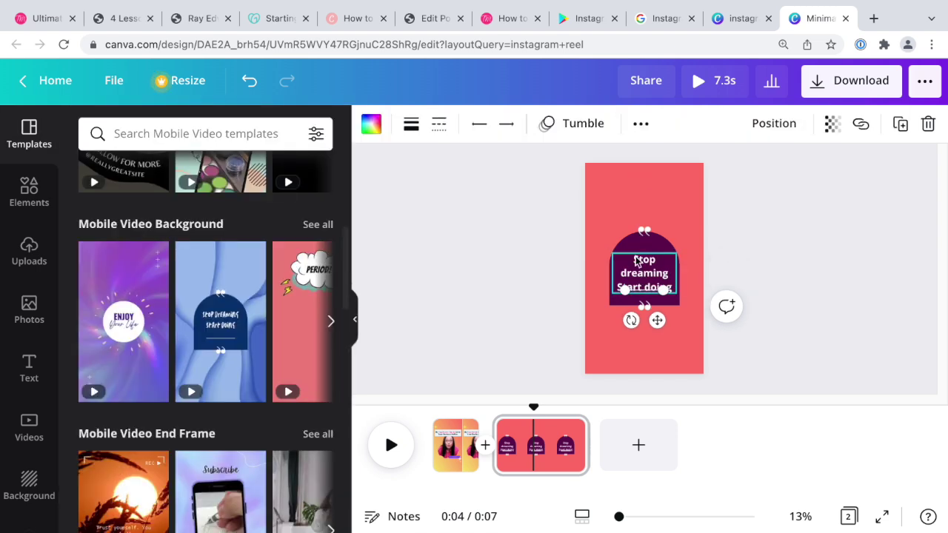
pyautogui.click(634, 262)
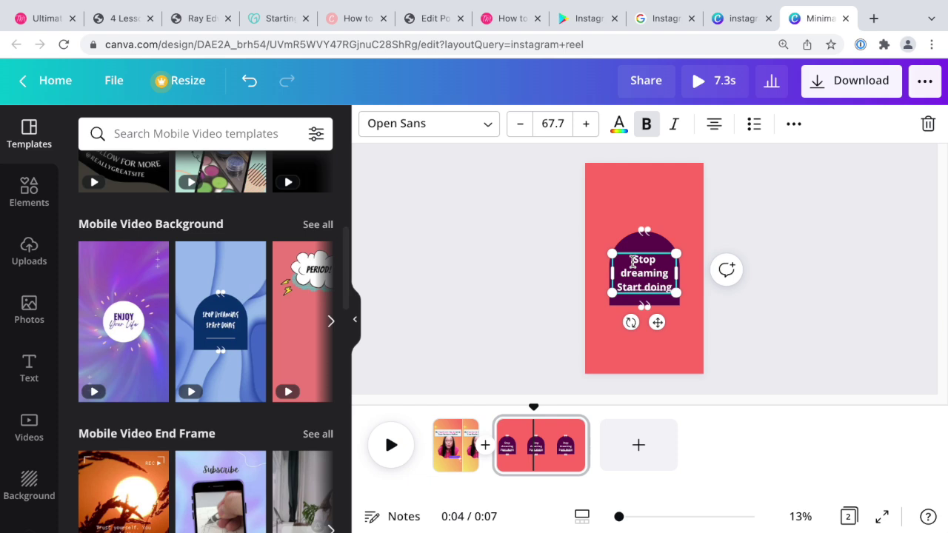
pyautogui.doubleClick(633, 261)
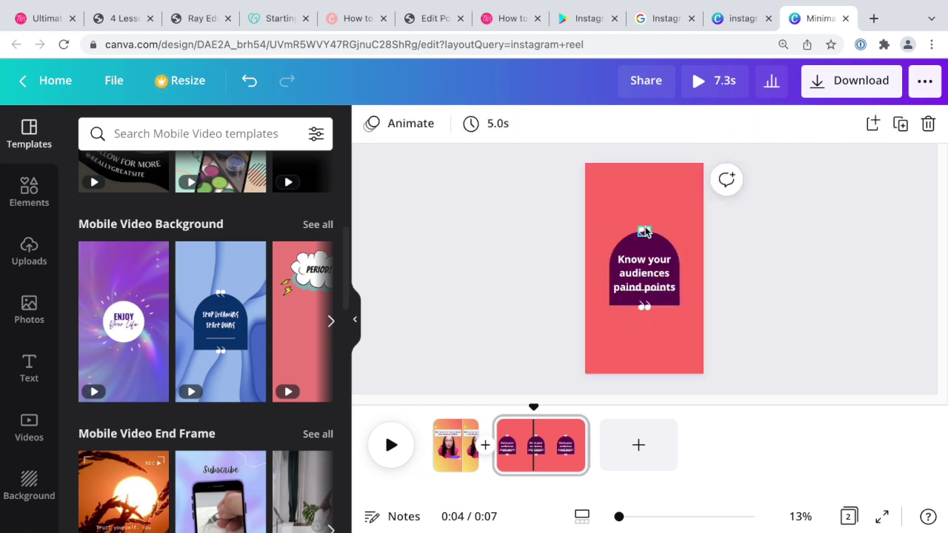
# - Move the bottom quote mark lower, enlarge the arch, and reposition the text inside it
pyautogui.click(644, 200)
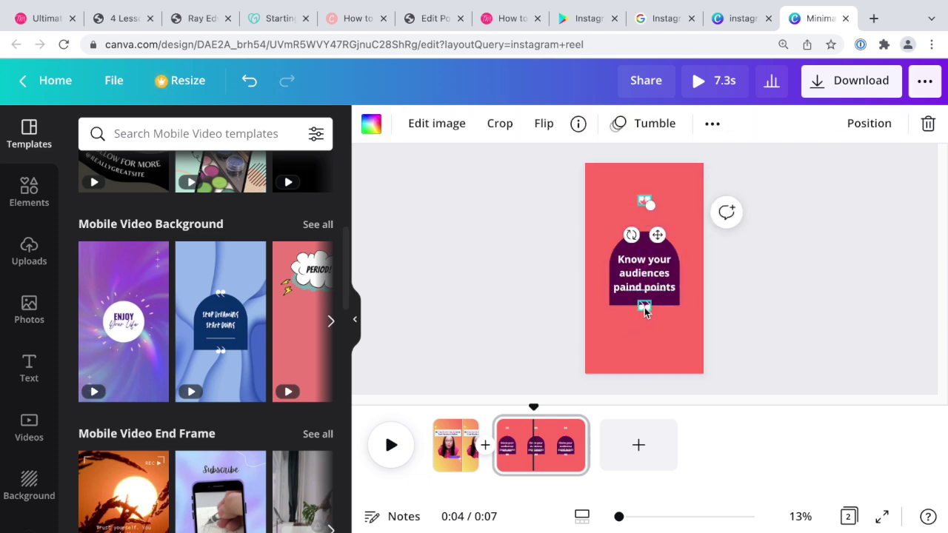
pyautogui.moveTo(642, 304); pyautogui.dragTo(645, 338)
pyautogui.click(652, 255)
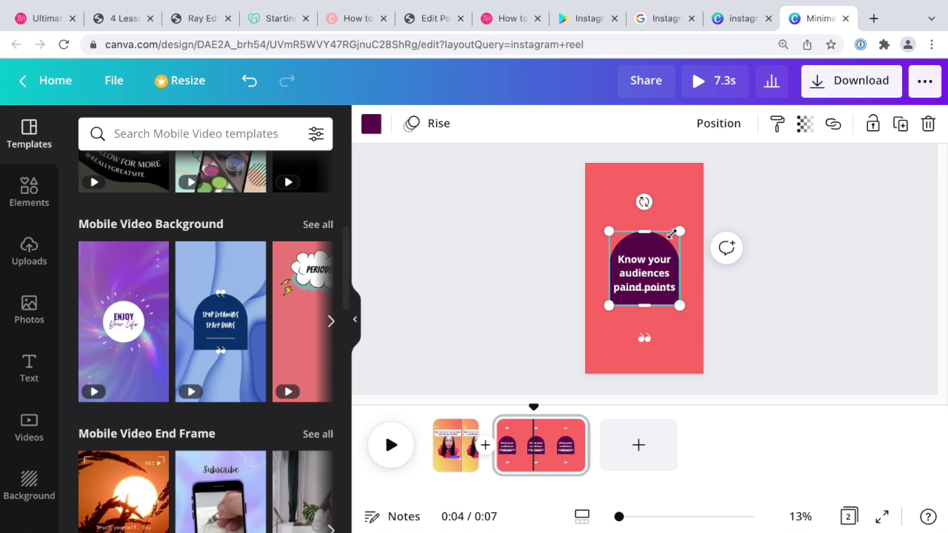
pyautogui.moveTo(678, 232); pyautogui.dragTo(660, 238)
pyautogui.click(653, 278)
pyautogui.moveTo(652, 277); pyautogui.dragTo(680, 281)
pyautogui.click(717, 231)
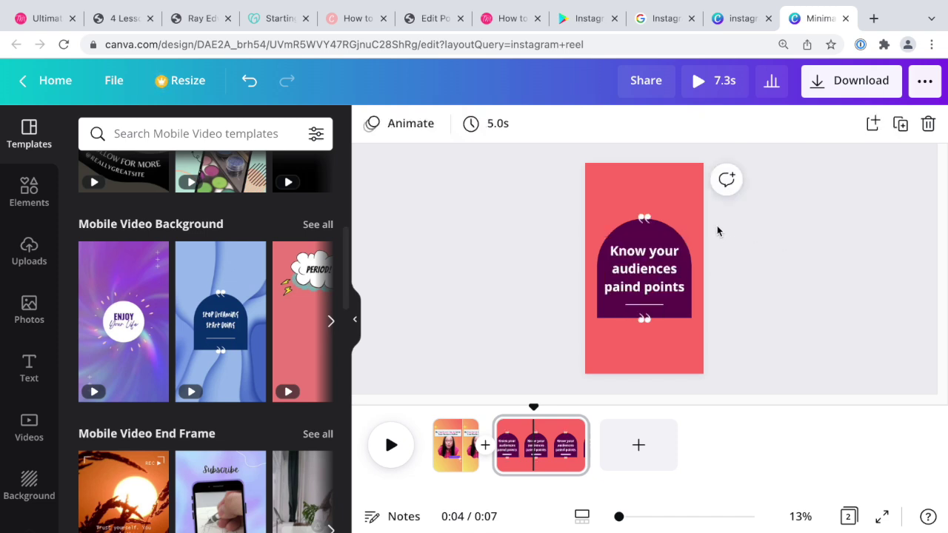
# - Apply the Pop page animation to page 2 and shorten it to 3.0 seconds
pyautogui.click(407, 127)
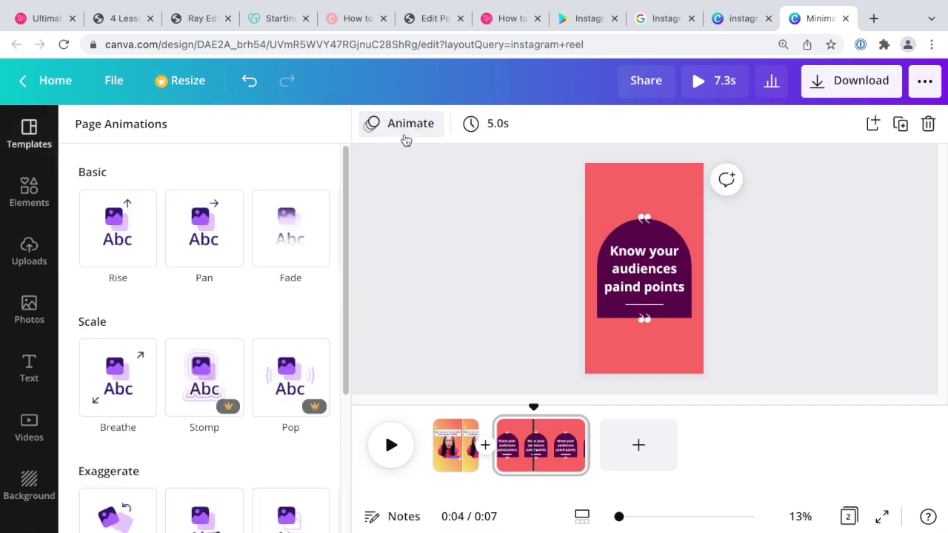
pyautogui.click(296, 377)
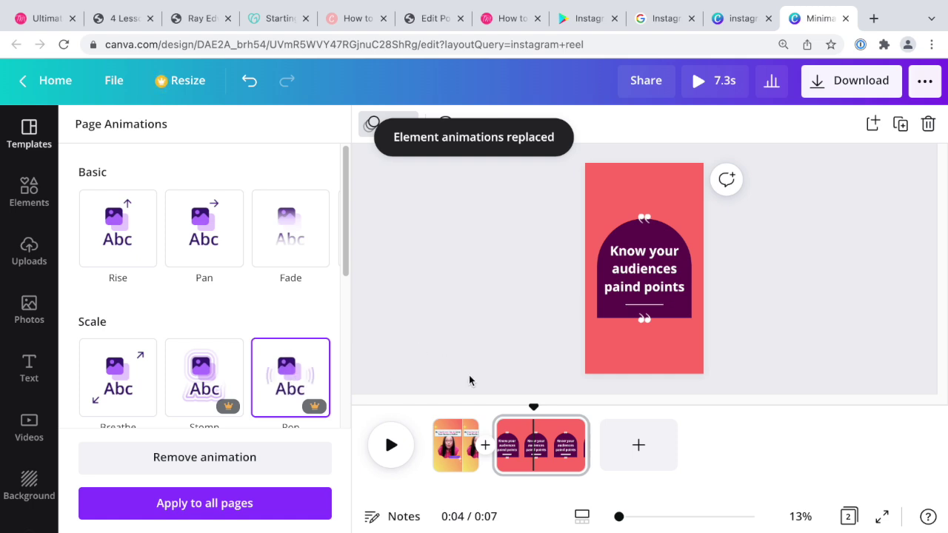
pyautogui.moveTo(586, 444); pyautogui.dragTo(545, 433)
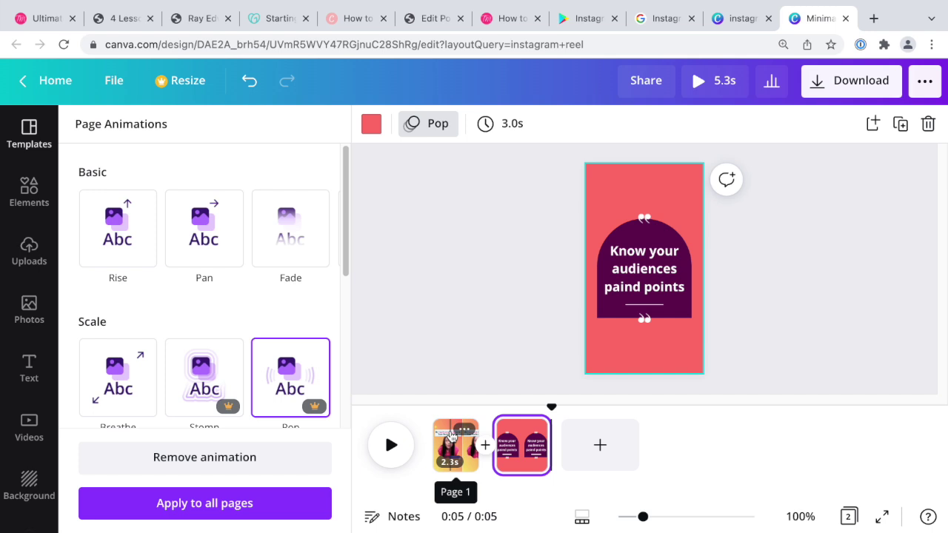
# - Duplicate page 2 as page 3 with a pink background and beige arch
pyautogui.click(511, 429)
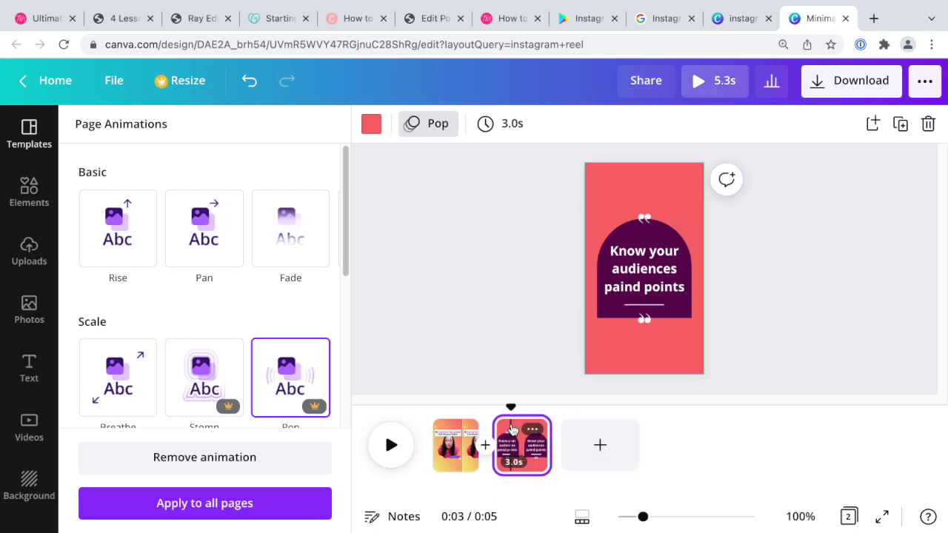
pyautogui.hotkey('ctrl', 'd')
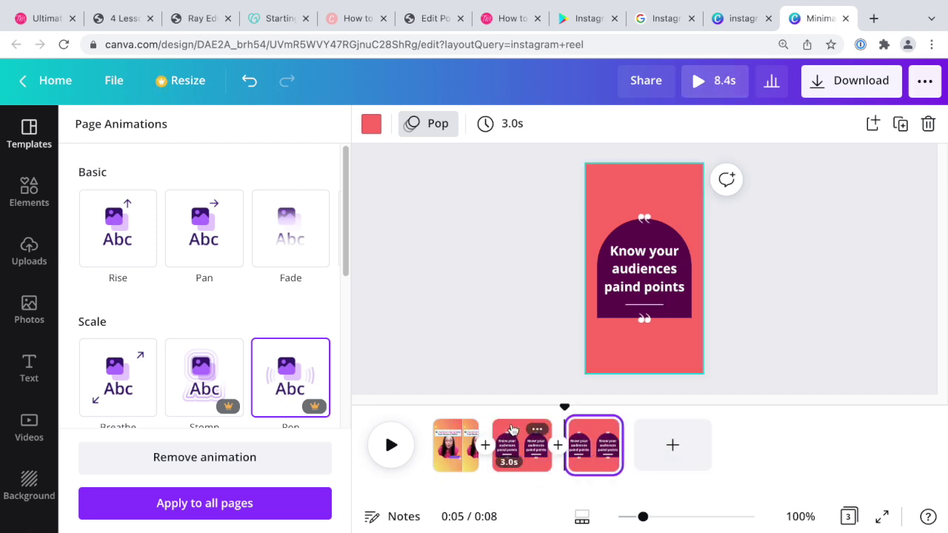
pyautogui.click(611, 192)
pyautogui.click(370, 124)
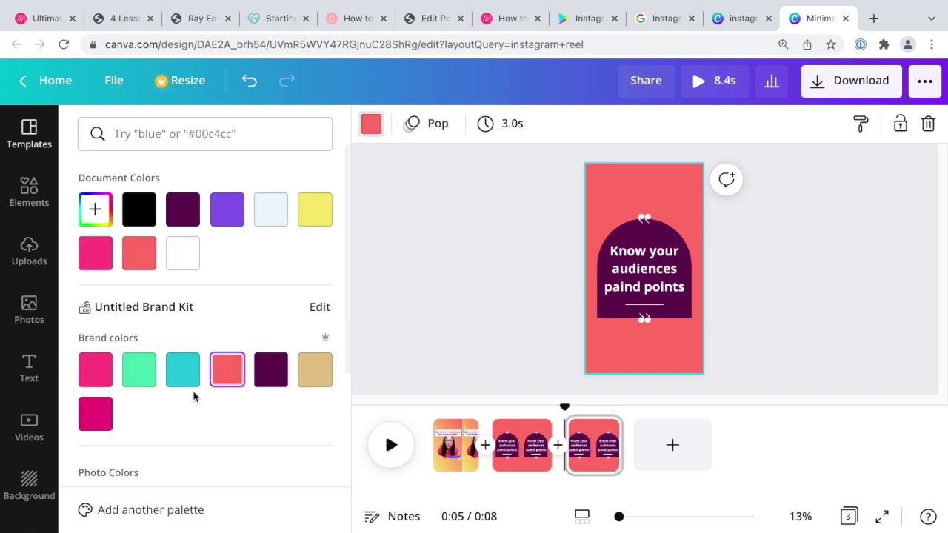
pyautogui.click(101, 378)
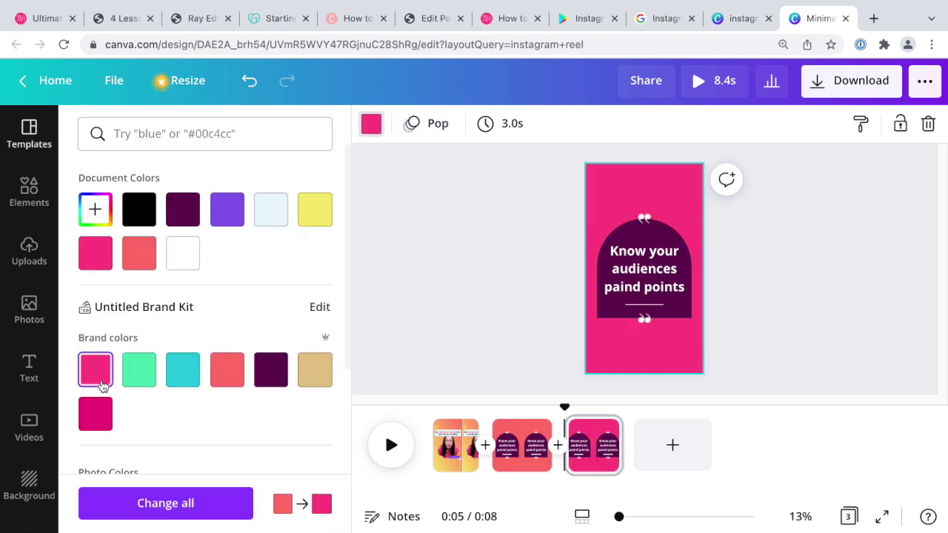
pyautogui.click(642, 237)
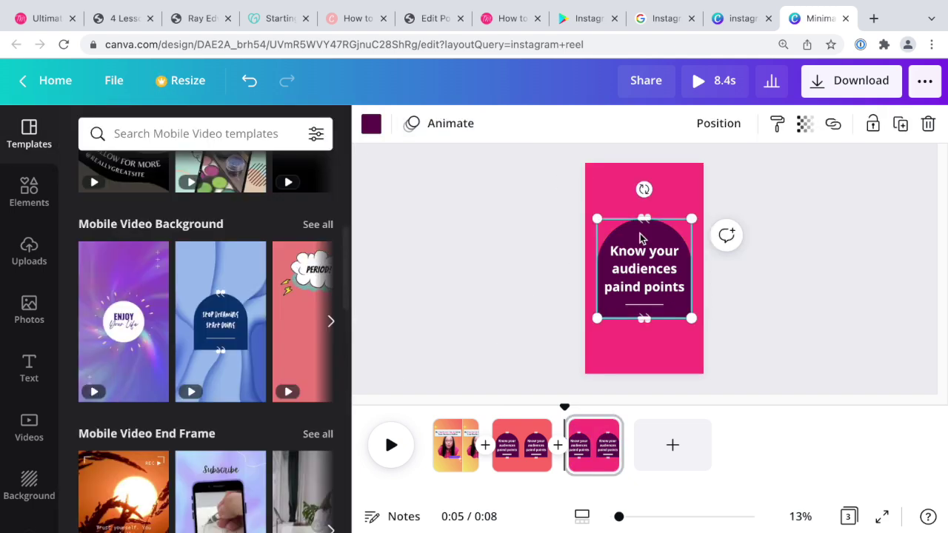
pyautogui.click(371, 124)
pyautogui.click(314, 370)
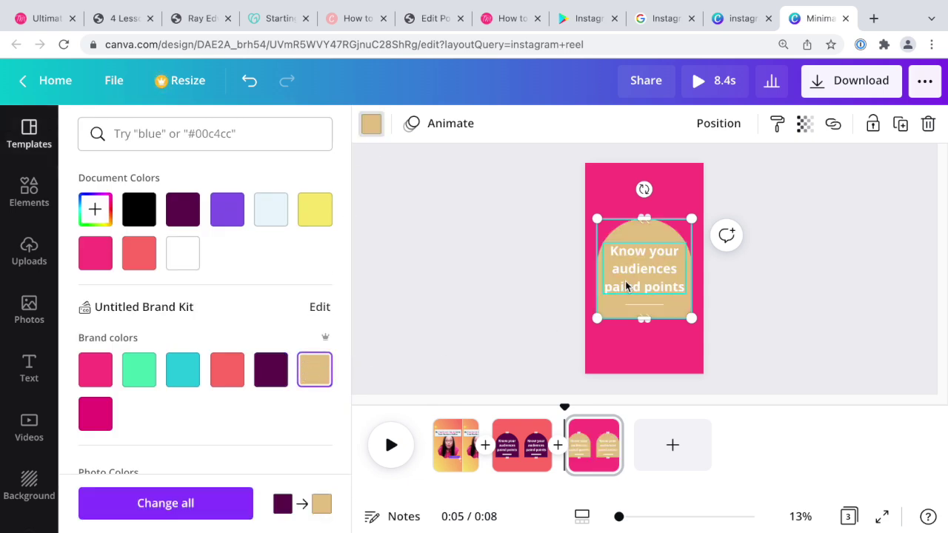
pyautogui.doubleClick(663, 269)
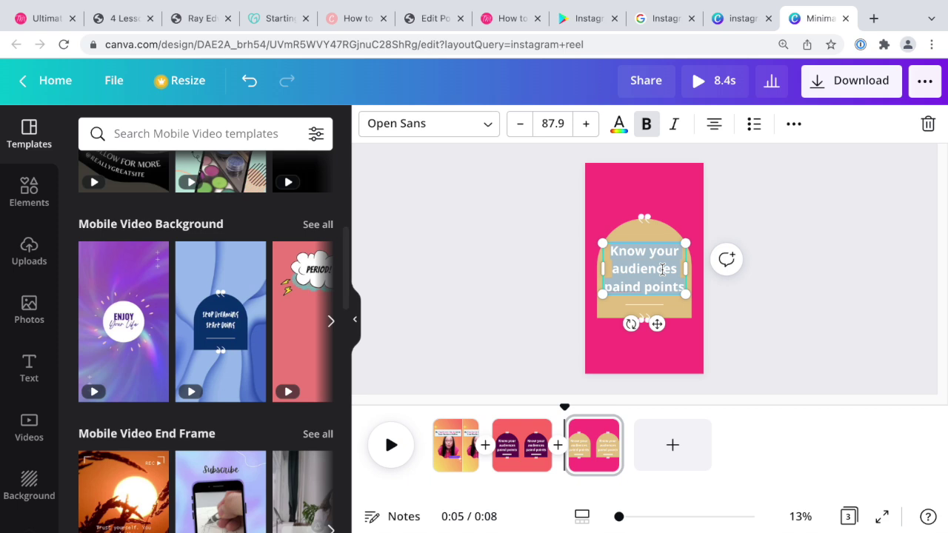
# - Fix page 2's quote to read 'pain points', then return to the 'Develop a freebie' page
pyautogui.click(511, 455)
pyautogui.click(642, 291)
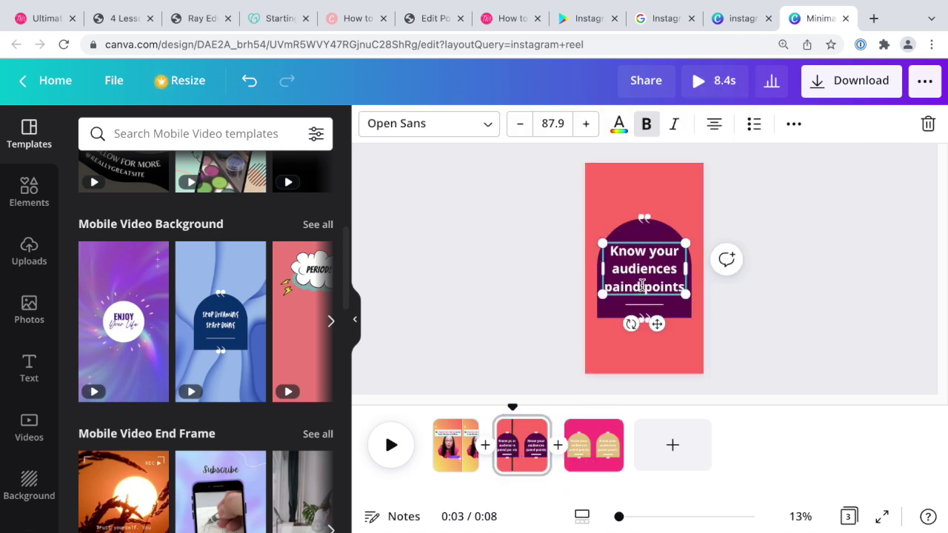
pyautogui.press('BackSpace')
pyautogui.click(592, 444)
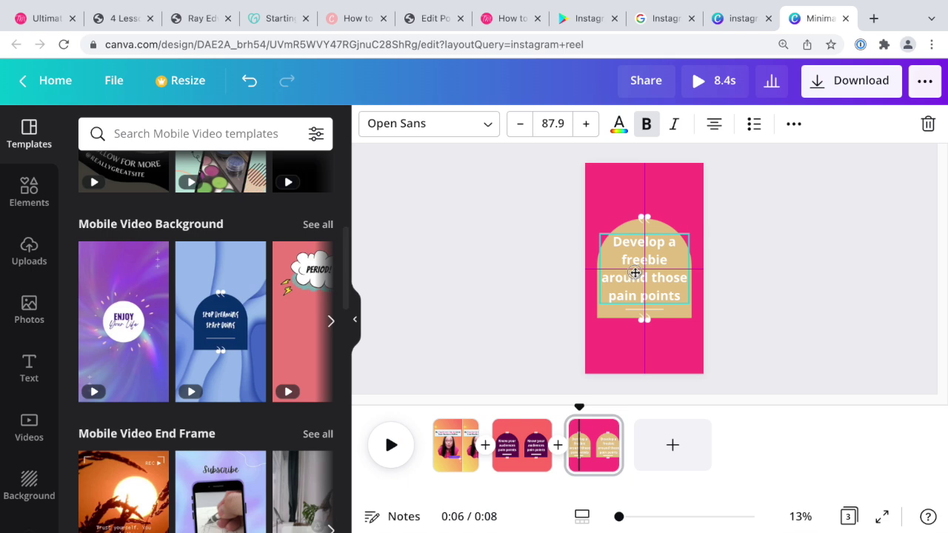
pyautogui.click(634, 276)
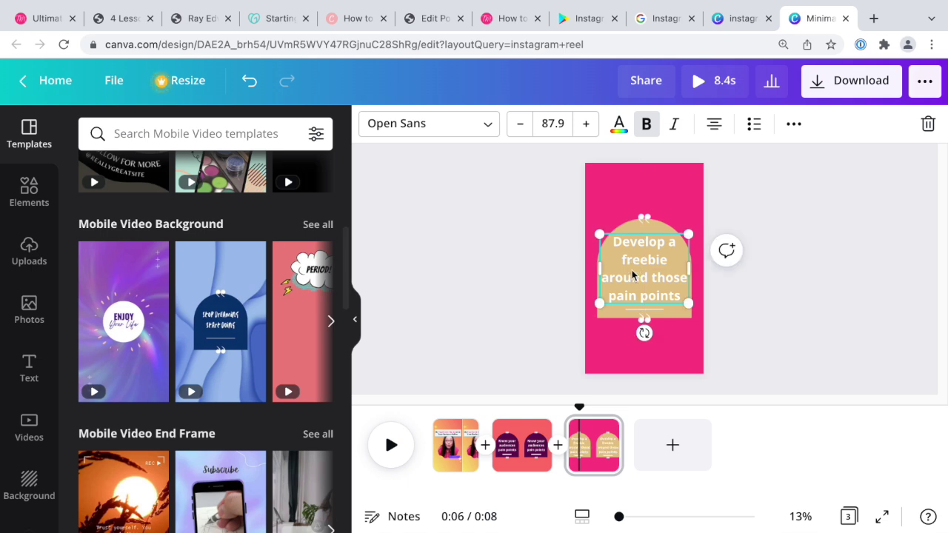
pyautogui.click(519, 451)
pyautogui.click(588, 432)
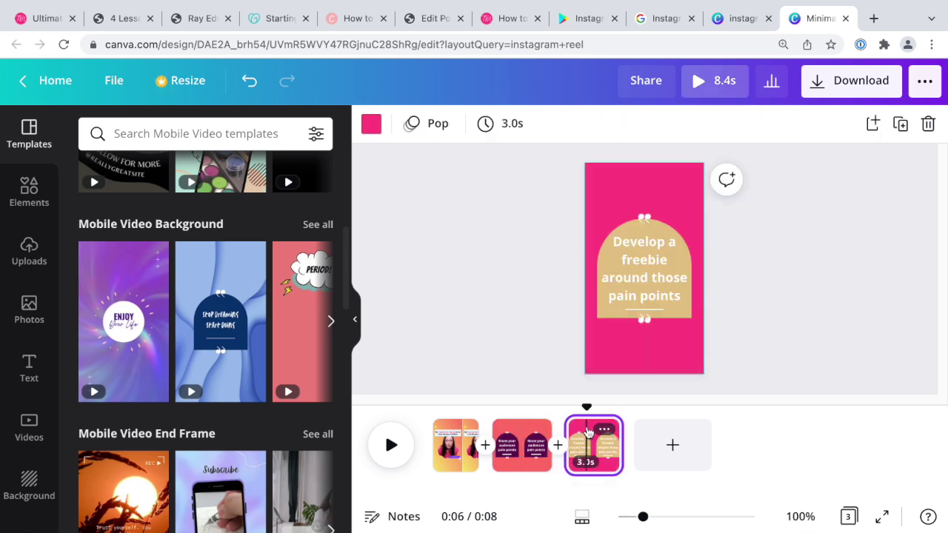
# - Duplicate the 'Develop a freebie' page and make the copy's background teal
pyautogui.hotkey('ctrl', 'd')
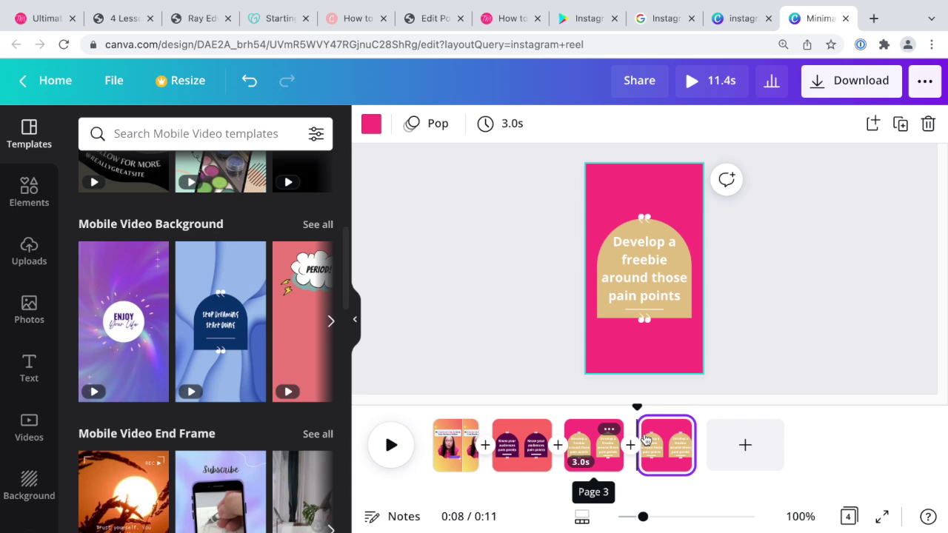
pyautogui.click(599, 194)
pyautogui.click(370, 124)
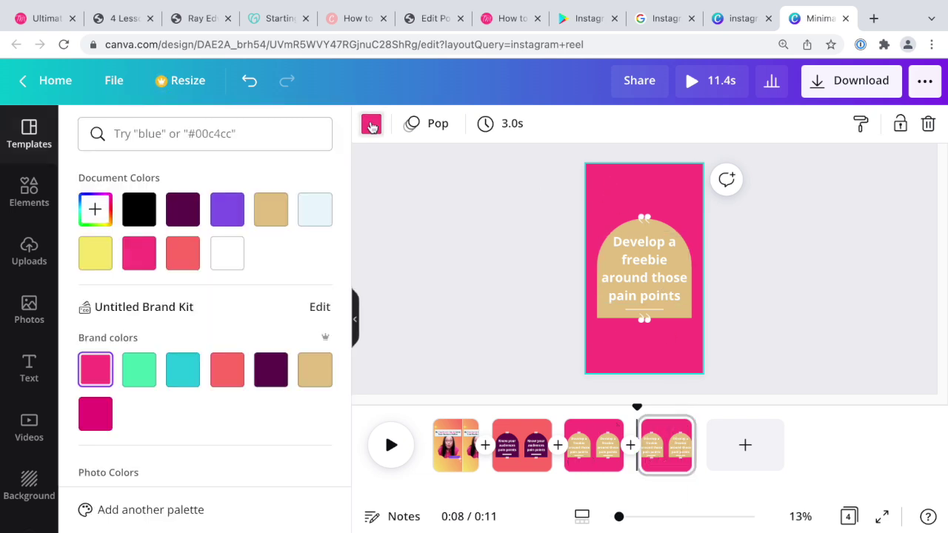
pyautogui.click(194, 379)
# - Change the quote to 'Creating content to serve your audience' and duplicate page 4 as page 5
pyautogui.doubleClick(613, 244)
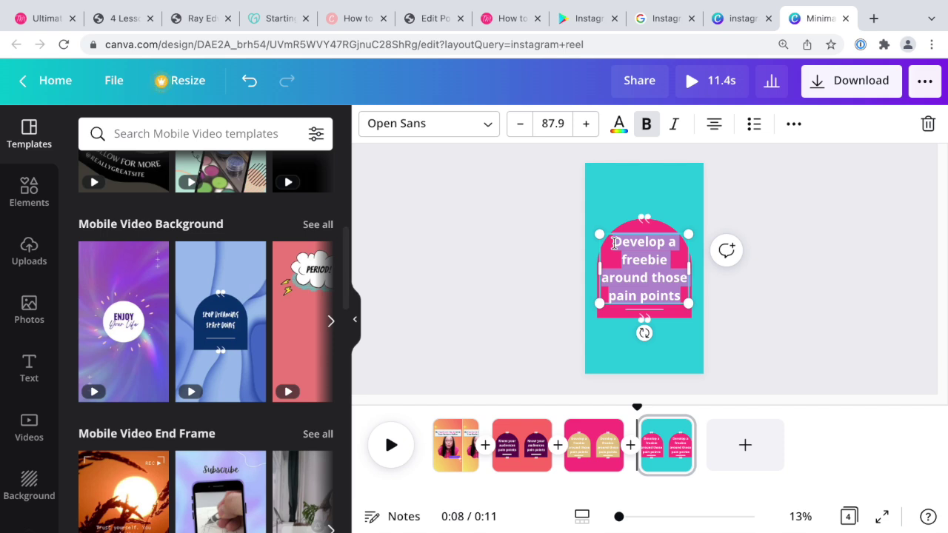
pyautogui.write('Creating conte')
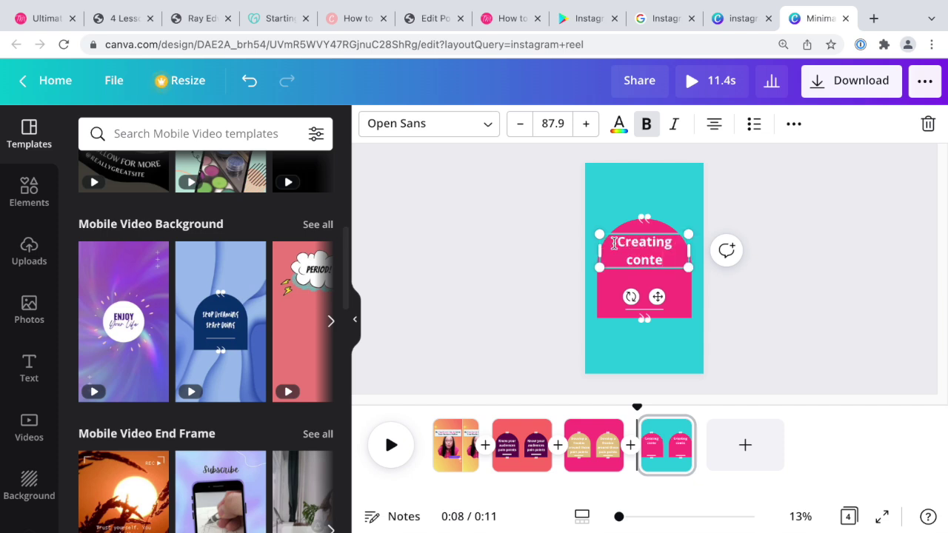
pyautogui.write('nt around')
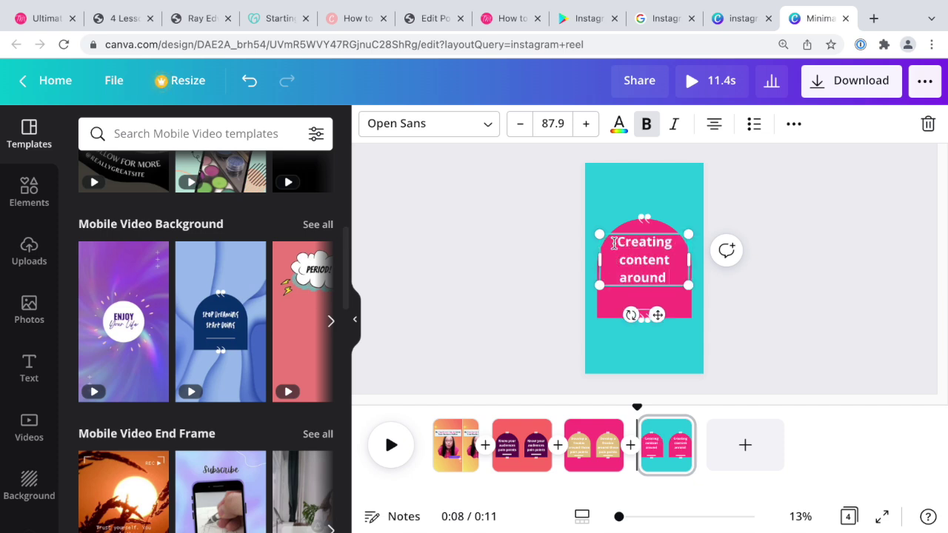
pyautogui.write(' your audience')
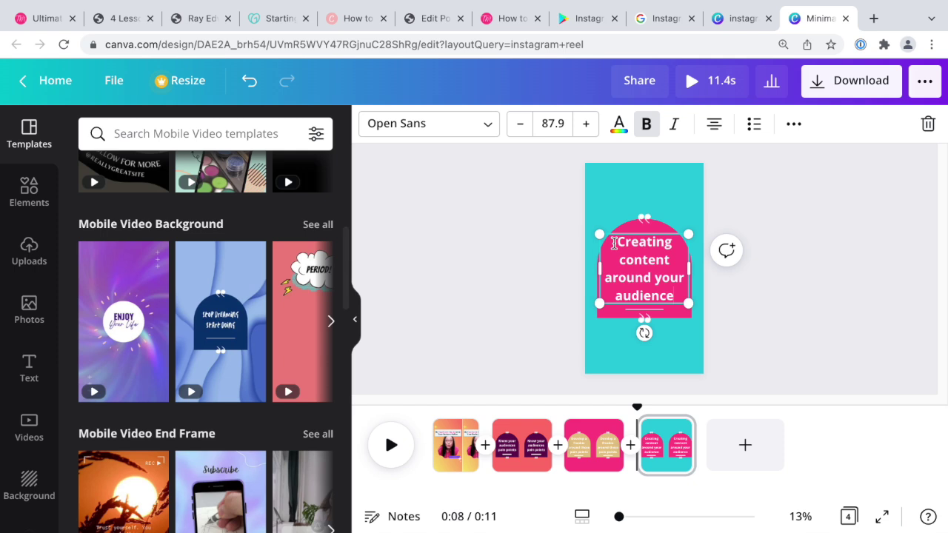
pyautogui.press('BackSpace')
pyautogui.press('BackSpace')
pyautogui.press('BackSpace')
pyautogui.press('BackSpace')
pyautogui.press('BackSpace')
pyautogui.press('BackSpace')
pyautogui.press('BackSpace')
pyautogui.press('BackSpace')
pyautogui.press('BackSpace')
pyautogui.press('BackSpace')
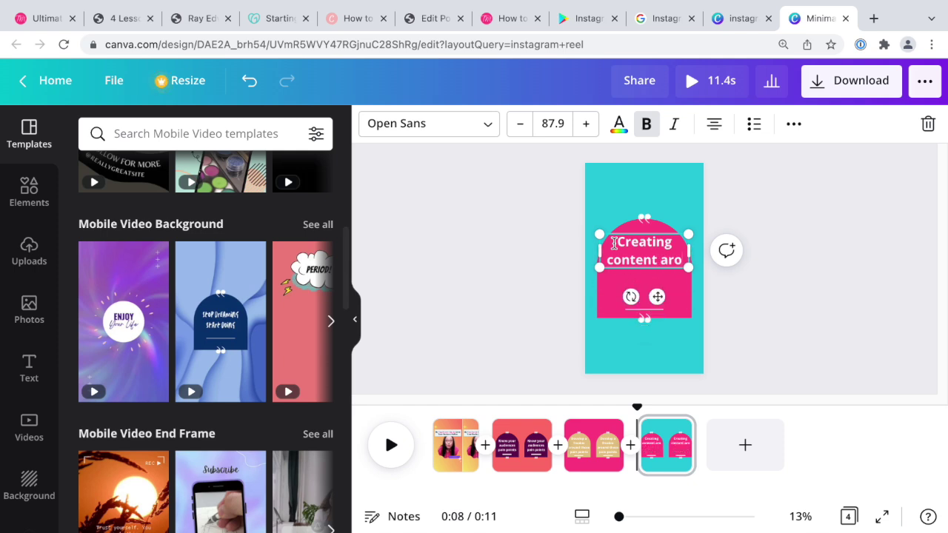
pyautogui.write('ser')
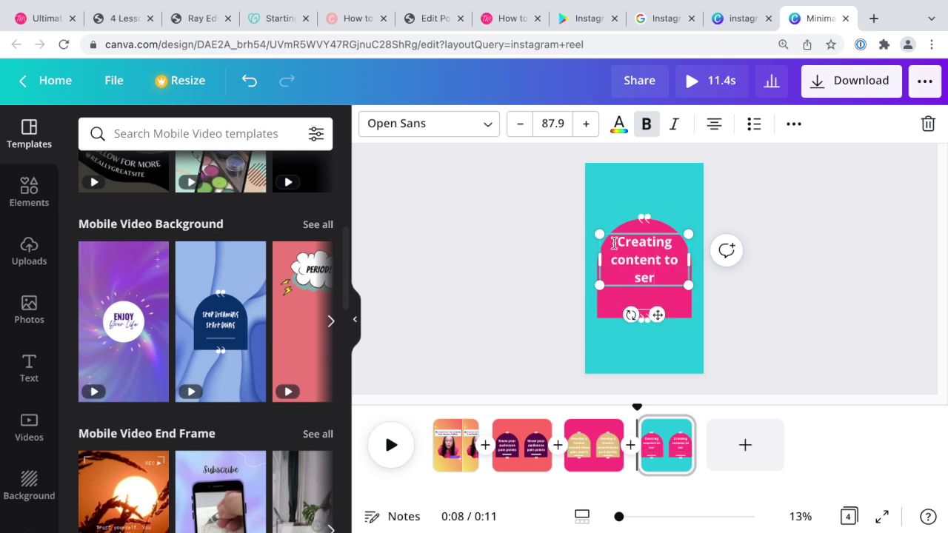
pyautogui.write('ve your audience')
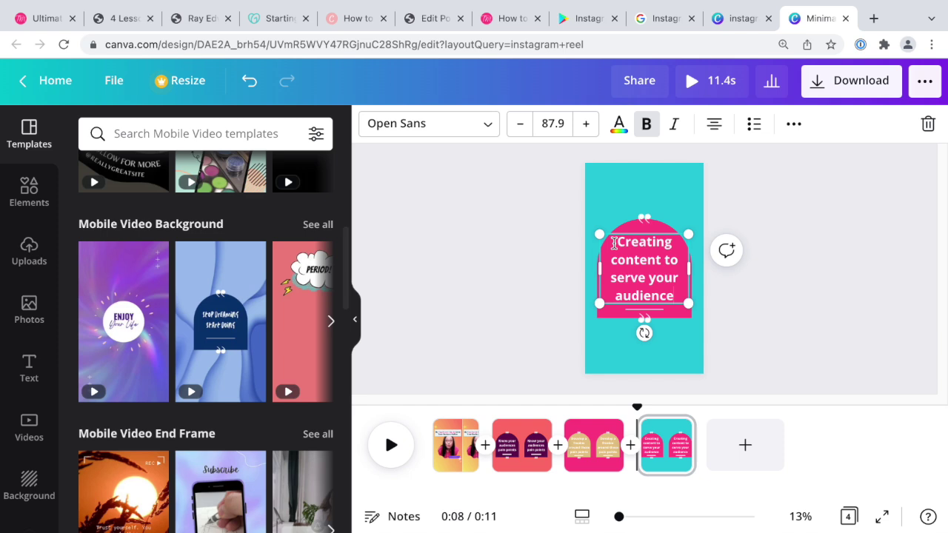
pyautogui.click(670, 443)
pyautogui.hotkey('ctrl', 'd')
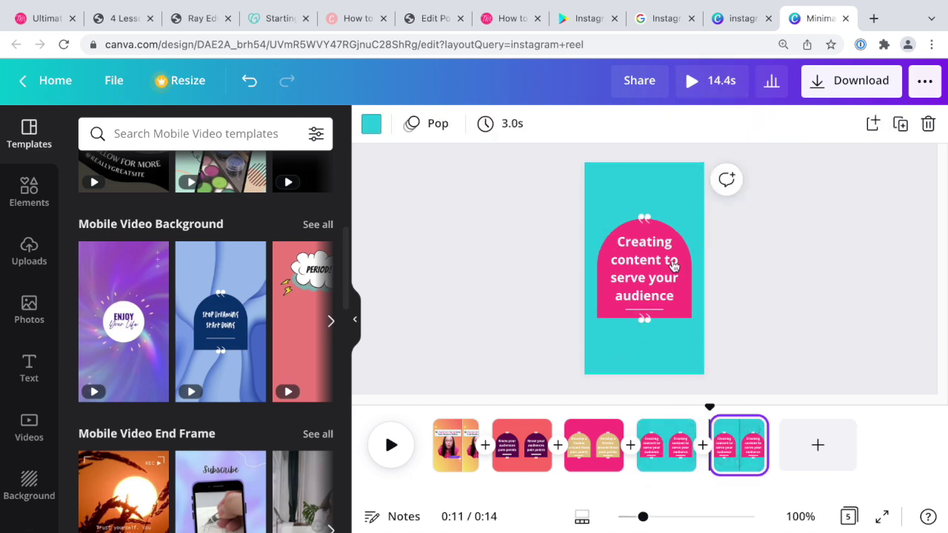
# - Make page 5 purple and duplicate it as a new sixth page
pyautogui.click(371, 122)
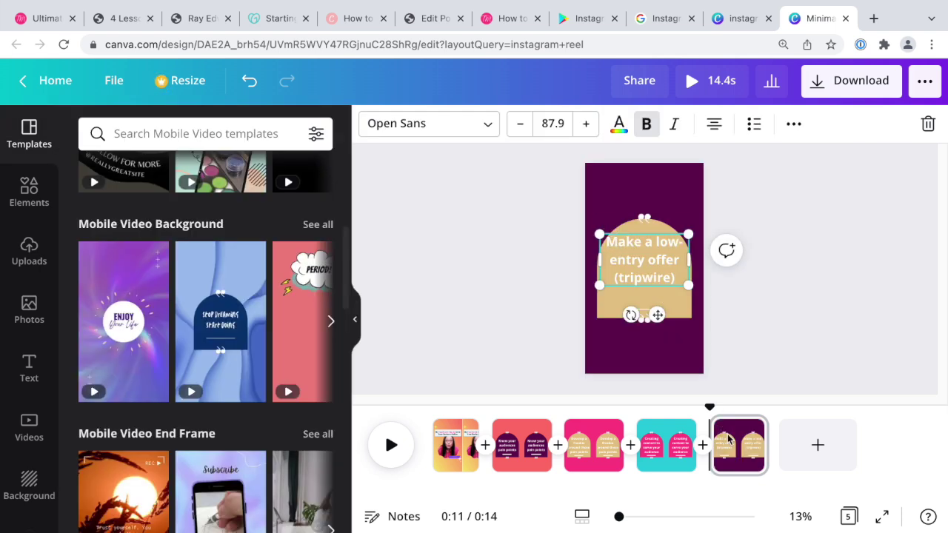
pyautogui.click(737, 437)
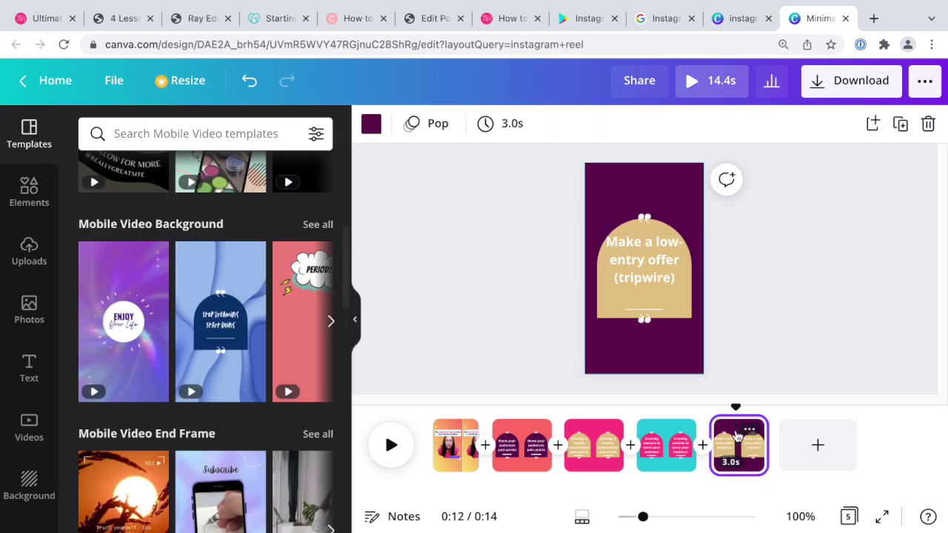
pyautogui.hotkey('ctrl', 'd')
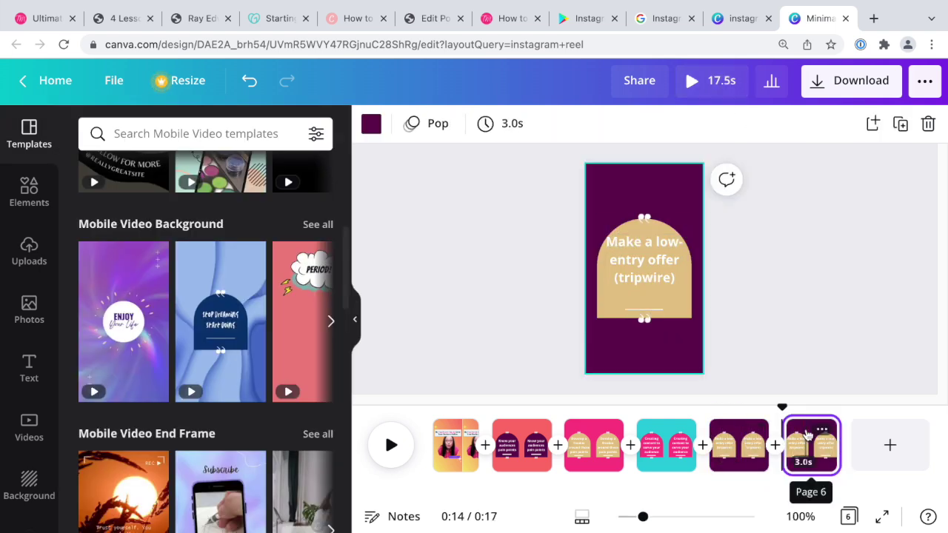
# - Give the new page a coral background and a dark purple arch
pyautogui.click(656, 181)
pyautogui.click(371, 123)
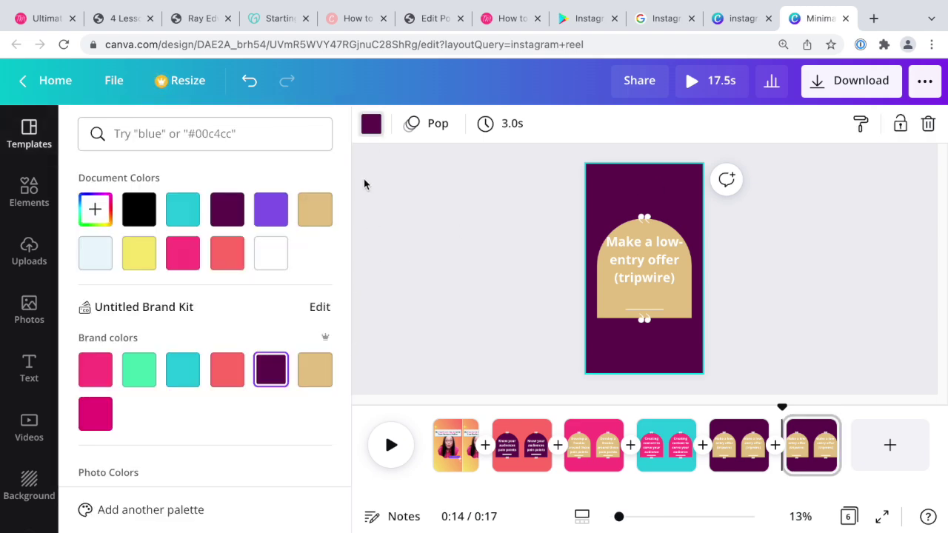
pyautogui.click(226, 369)
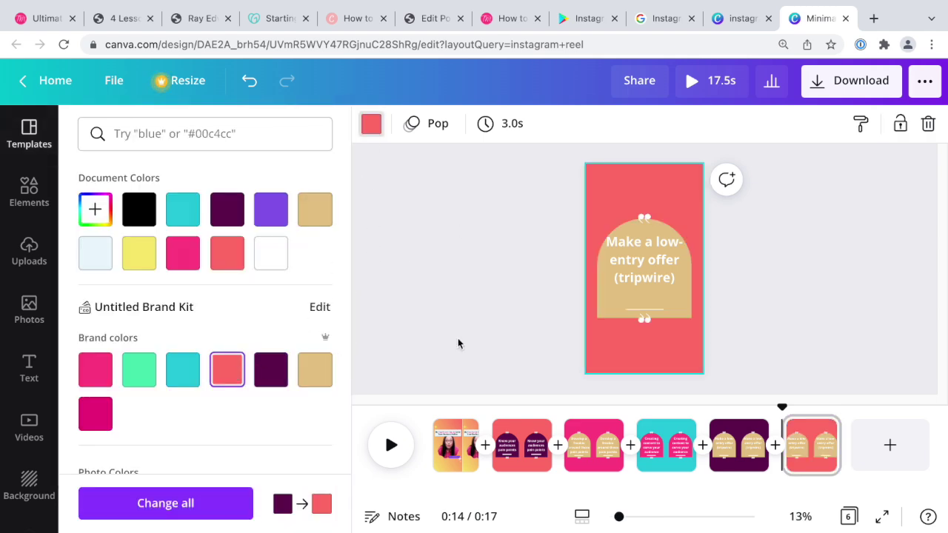
pyautogui.click(610, 310)
pyautogui.click(371, 124)
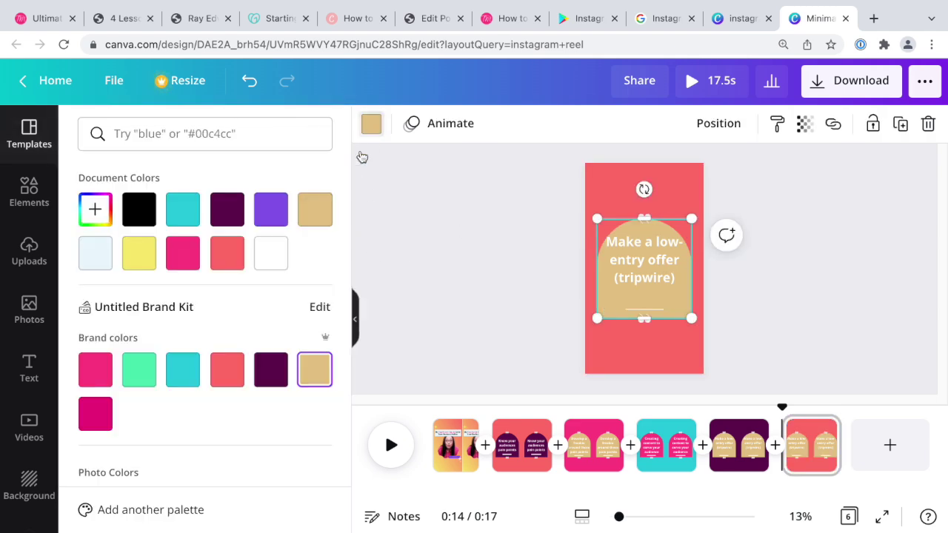
pyautogui.click(271, 369)
# - Retype the quote as 'Start an email list' and move the page to fourth place
pyautogui.doubleClick(656, 285)
pyautogui.write('S')
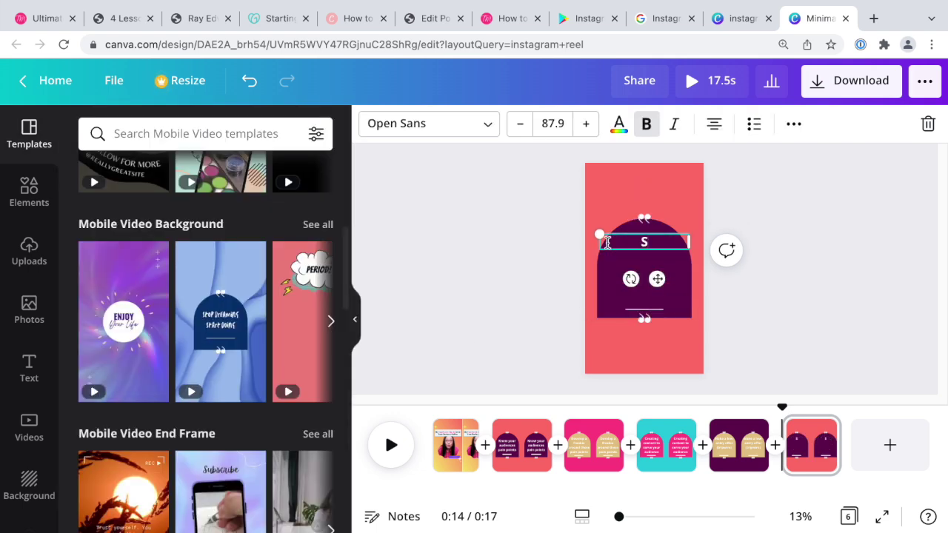
pyautogui.write('tart an email list')
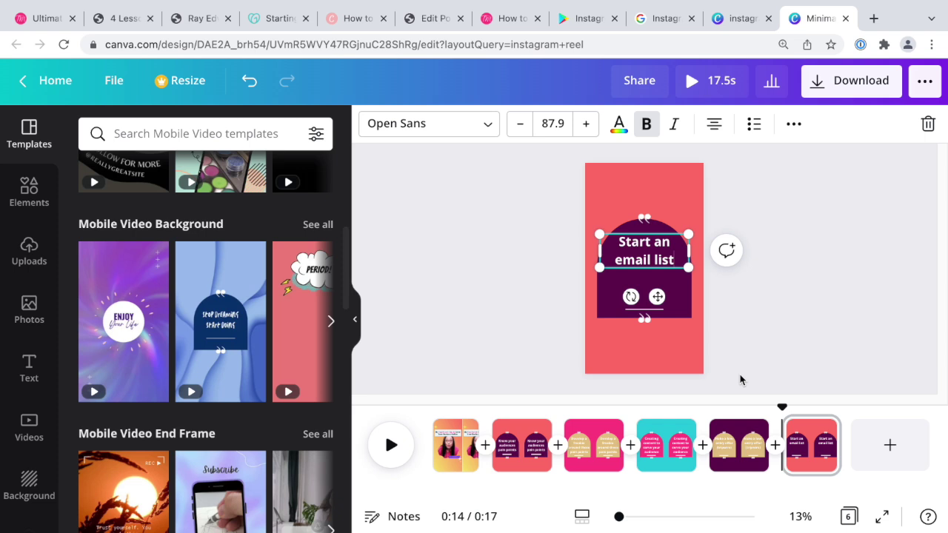
pyautogui.moveTo(810, 445); pyautogui.dragTo(731, 433)
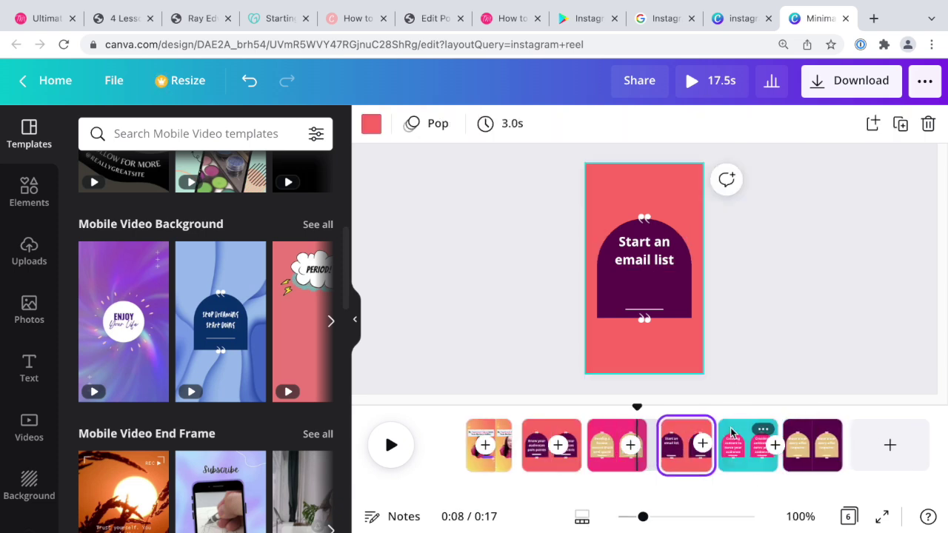
# - Move 'Start an email list' after the teal page and stretch page 1 to 3.5 s
pyautogui.moveTo(662, 448); pyautogui.dragTo(720, 432)
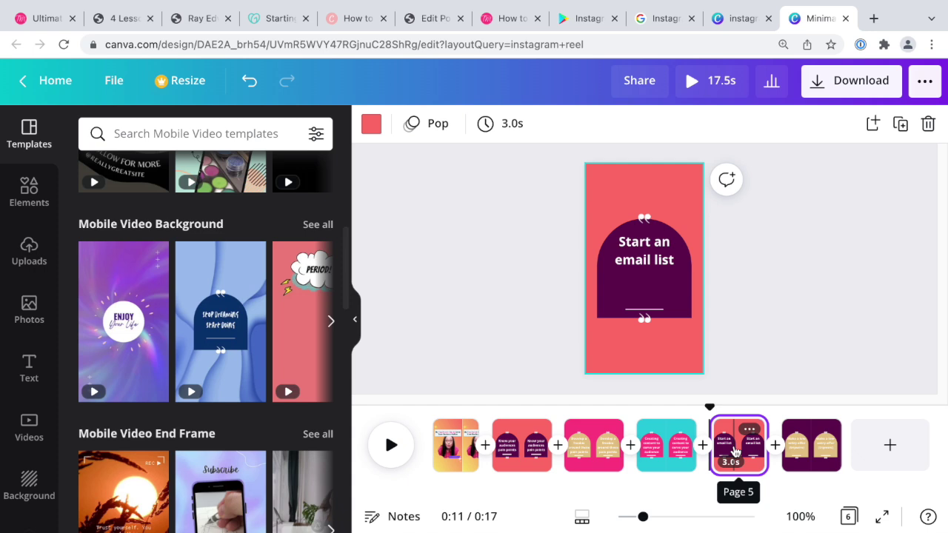
pyautogui.click(813, 450)
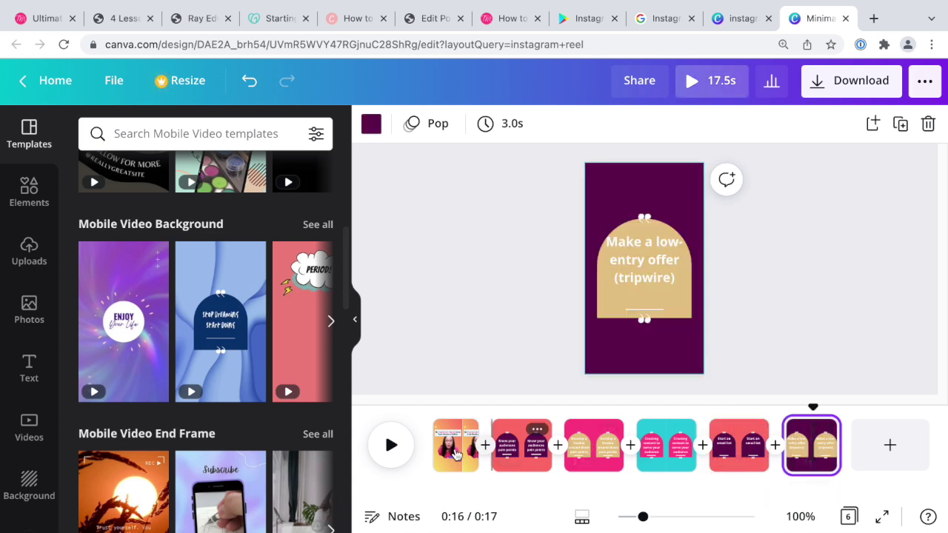
pyautogui.click(469, 437)
pyautogui.moveTo(469, 437); pyautogui.dragTo(500, 429)
# - Lengthen pages 2 and 3 to 4.0 seconds each
pyautogui.click(548, 451)
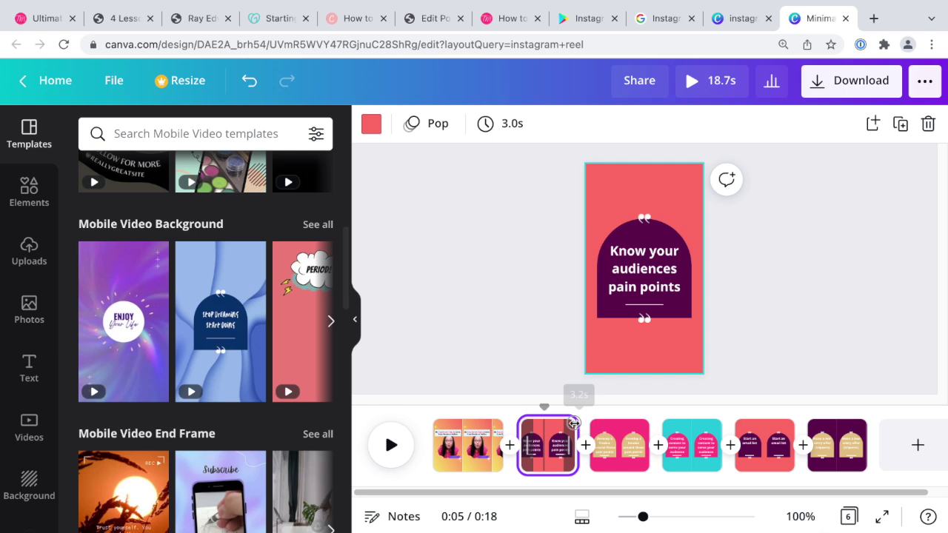
pyautogui.moveTo(573, 422); pyautogui.dragTo(584, 422)
pyautogui.click(629, 444)
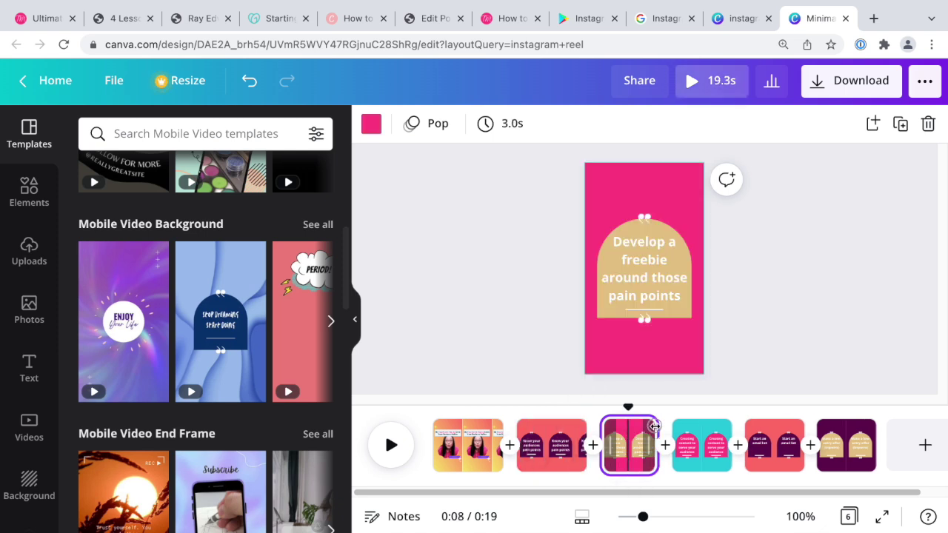
pyautogui.moveTo(654, 425); pyautogui.dragTo(667, 423)
pyautogui.click(552, 444)
pyautogui.moveTo(585, 426); pyautogui.dragTo(594, 426)
pyautogui.click(669, 430)
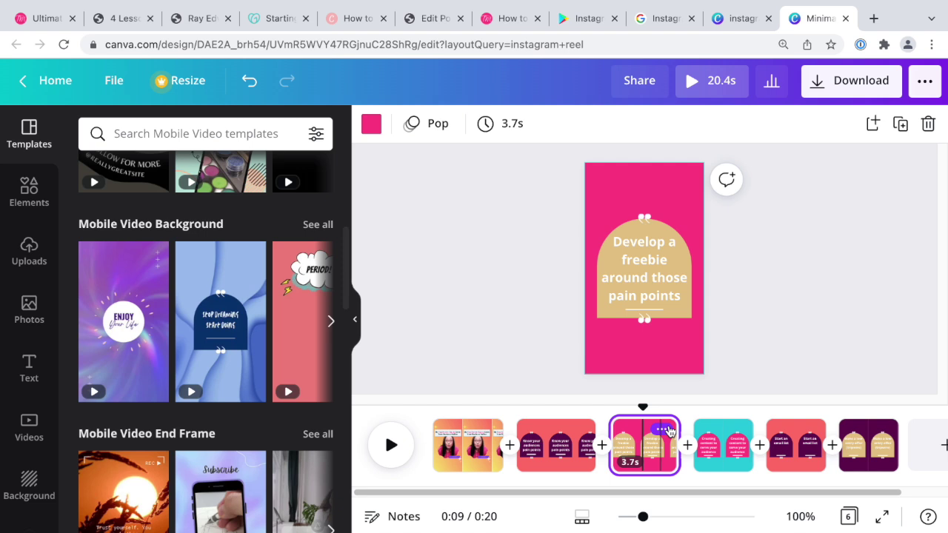
pyautogui.moveTo(668, 430); pyautogui.dragTo(675, 429)
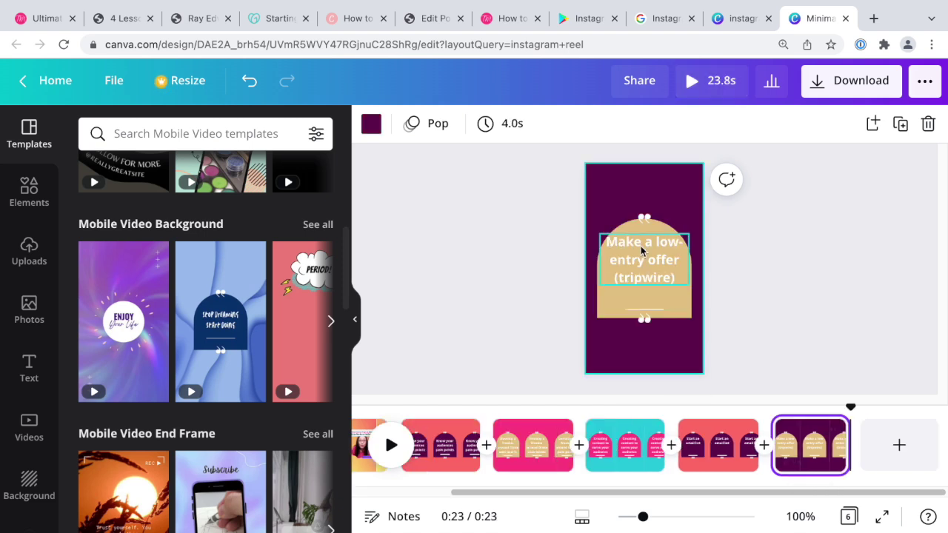
# - Nudge the tripwire quote text box slightly lower on its page
pyautogui.click(645, 260)
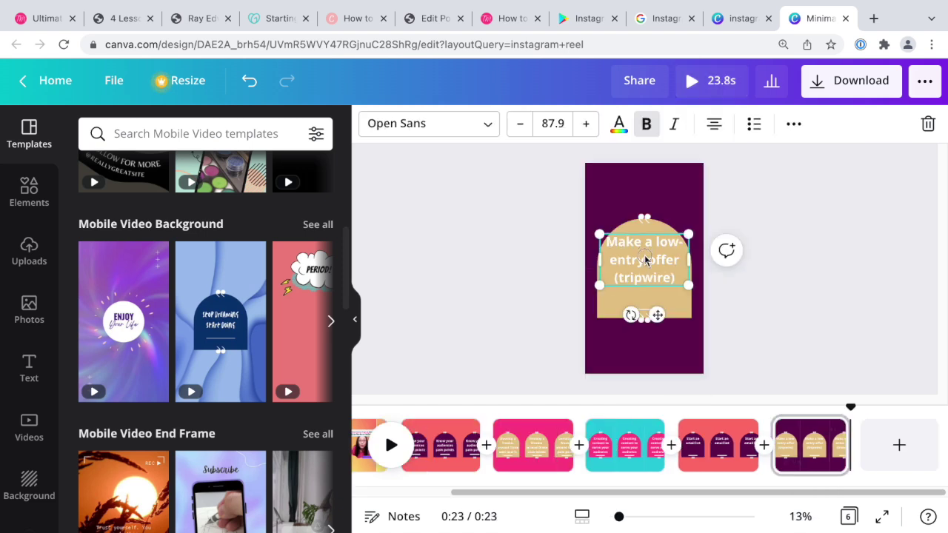
pyautogui.moveTo(644, 256); pyautogui.dragTo(651, 264)
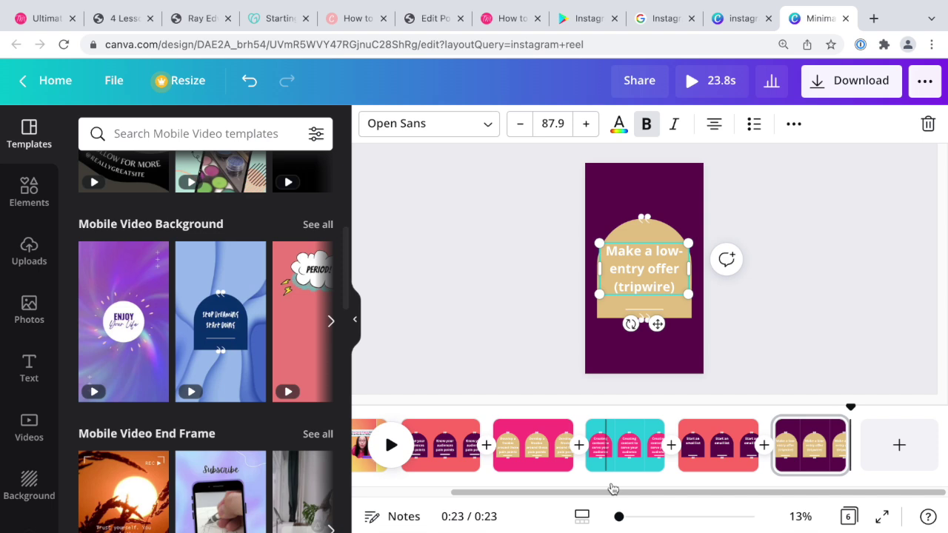
pyautogui.moveTo(661, 499); pyautogui.dragTo(478, 495)
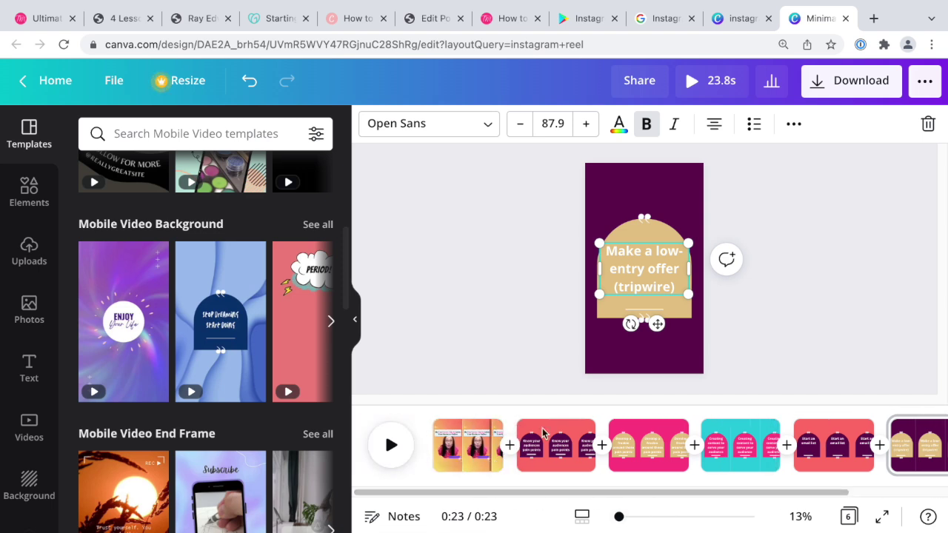
# - Play the 23.8 s reel from the start of page 1 through to the tripwire page
pyautogui.click(450, 444)
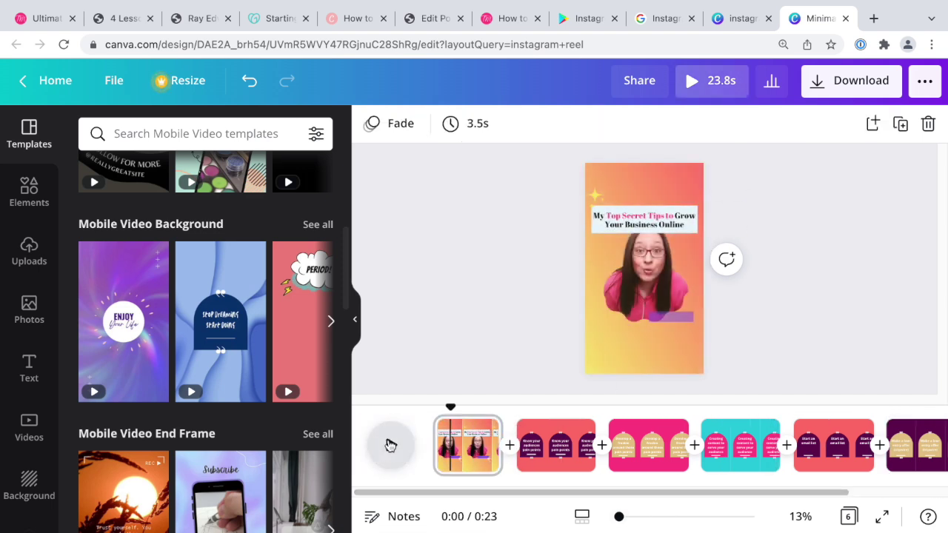
pyautogui.click(386, 459)
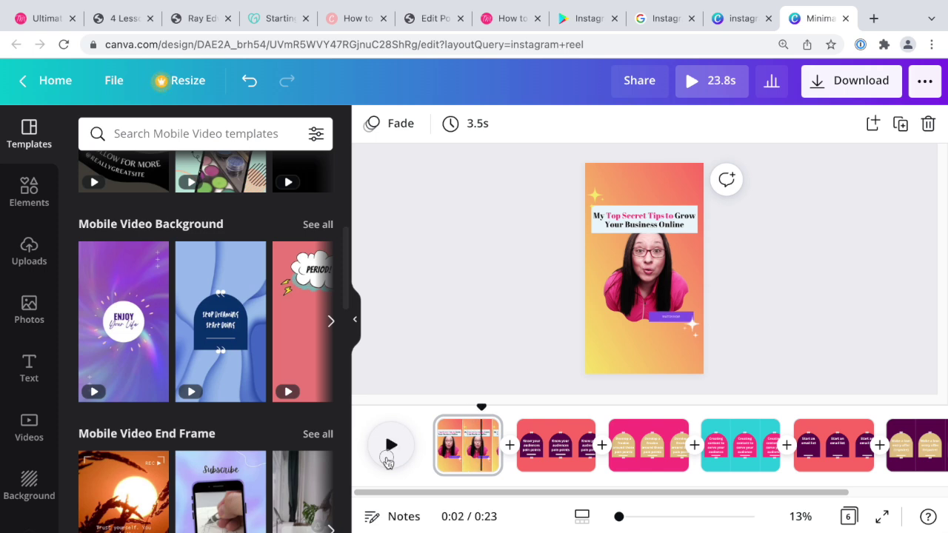
pyautogui.click(388, 460)
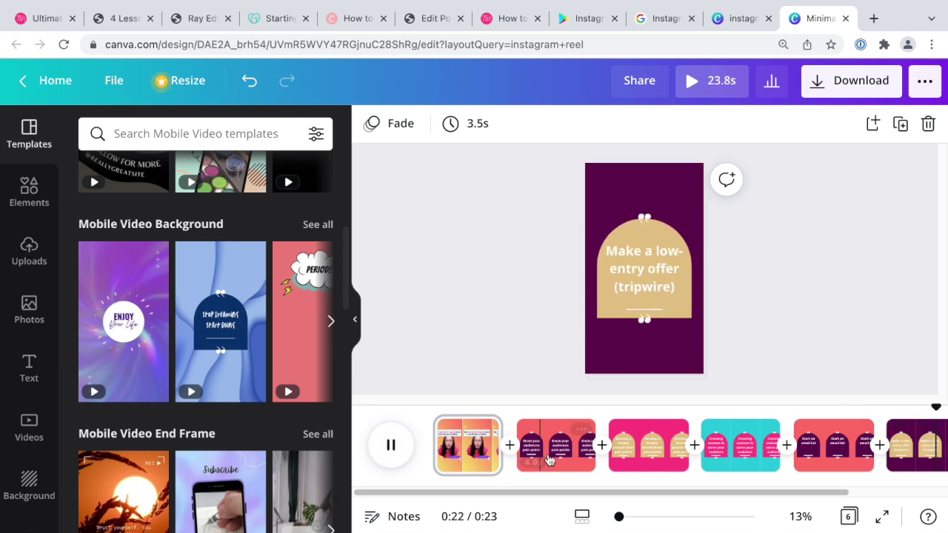
# - Change 'Creating' to 'Create' so page 4 reads 'Create content to serve your audience'
pyautogui.click(609, 453)
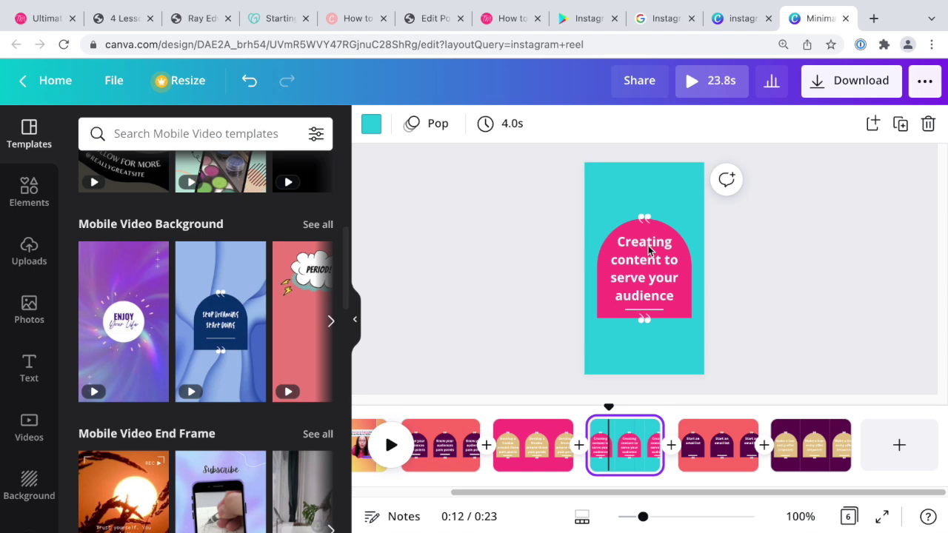
pyautogui.click(665, 249)
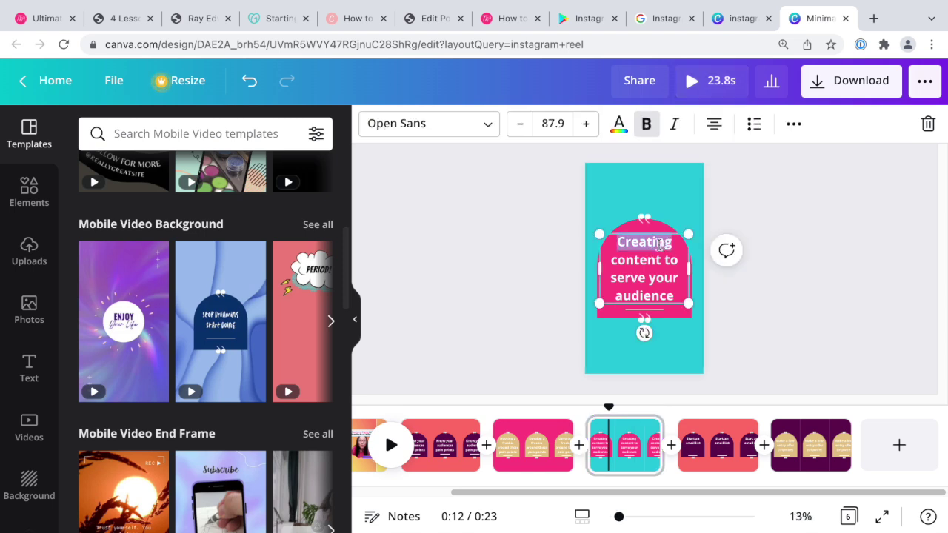
pyautogui.press('BackSpace')
pyautogui.write('te')
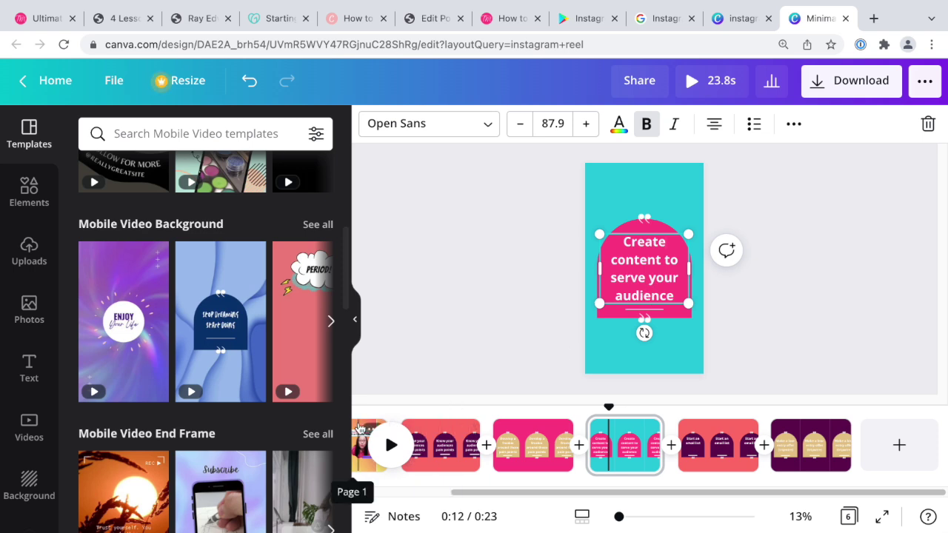
pyautogui.click(437, 429)
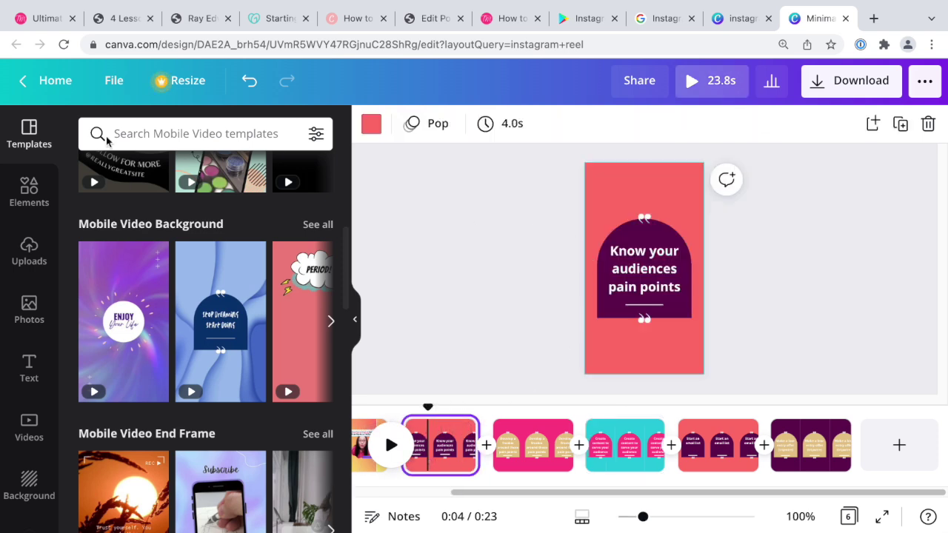
# - Search the graphics for 'stars', filtered to animated results only
pyautogui.click(28, 193)
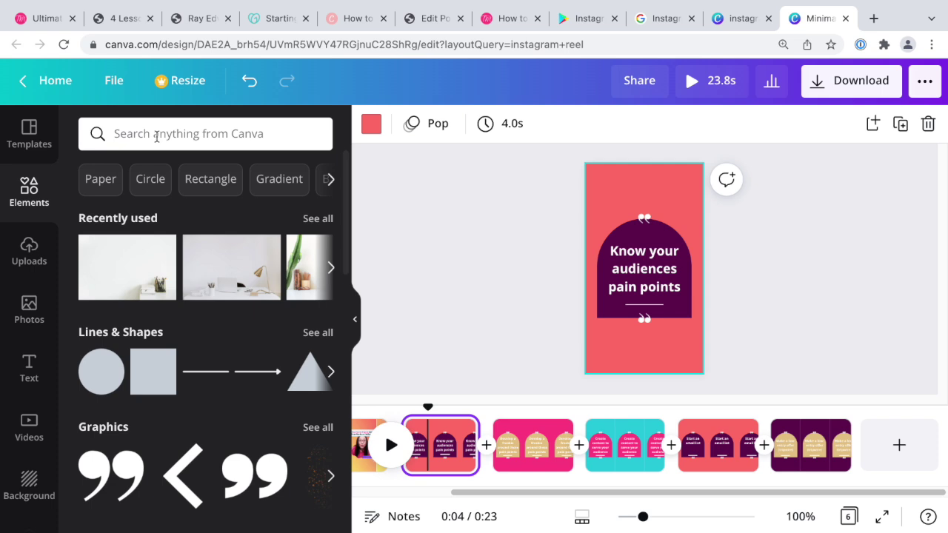
pyautogui.click(156, 136)
pyautogui.write('stars')
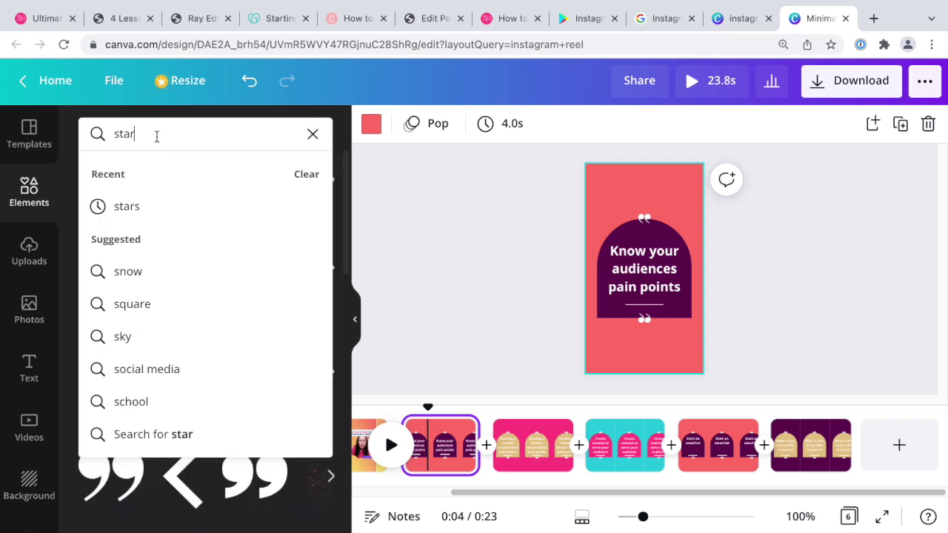
pyautogui.press('Return')
pyautogui.click(188, 173)
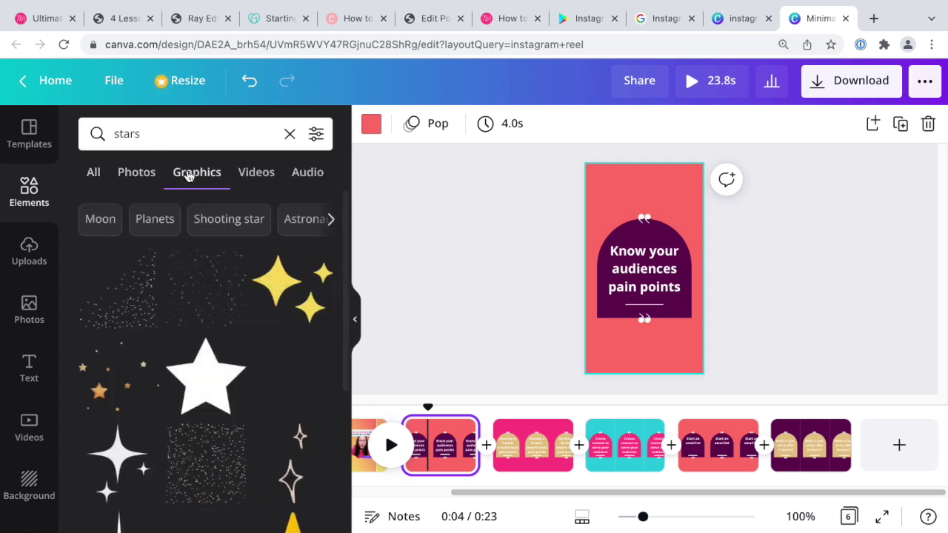
pyautogui.click(317, 135)
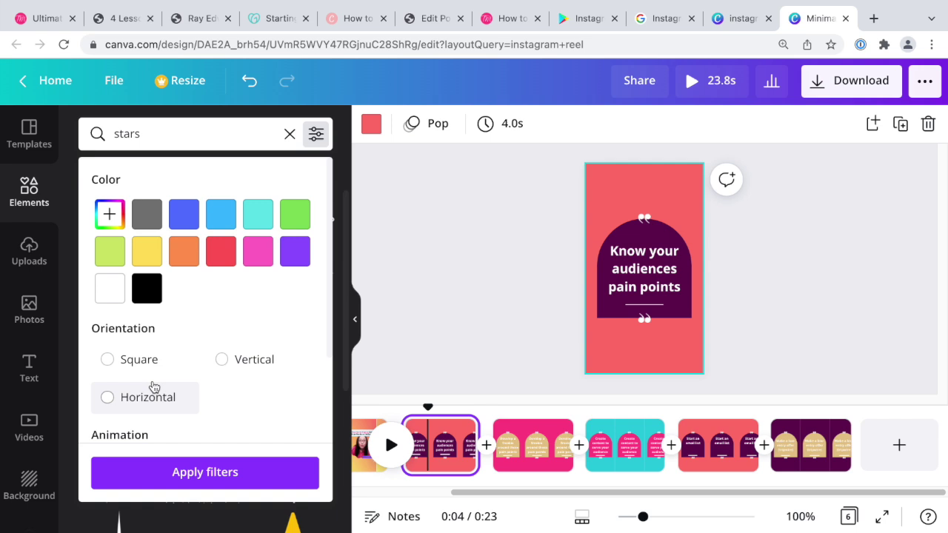
pyautogui.scroll(-2, 163, 381)
pyautogui.click(221, 354)
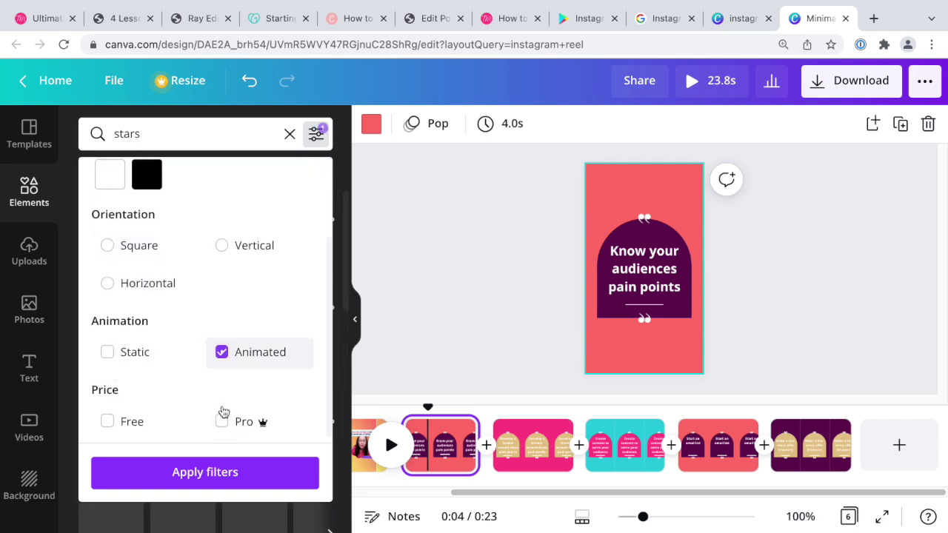
pyautogui.click(235, 474)
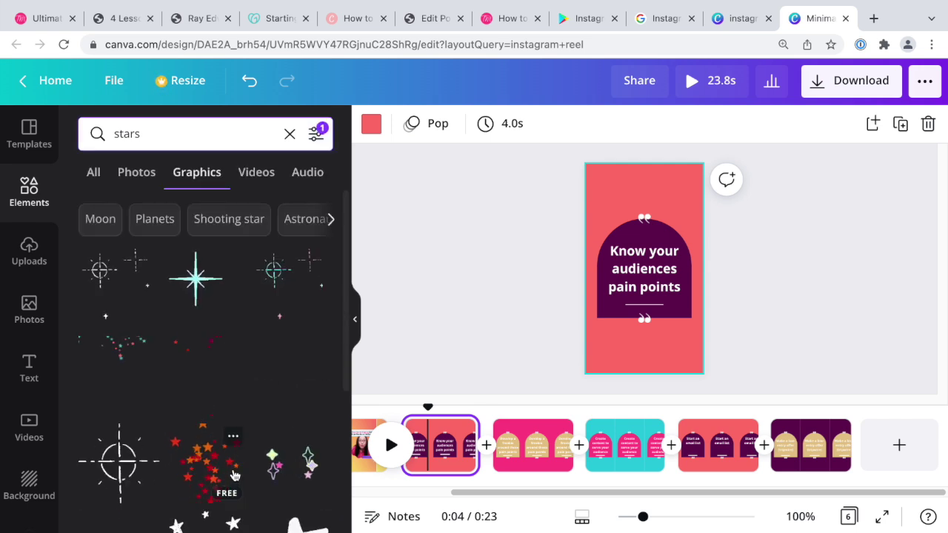
# - Add the scattered-stars graphic, stretch it over page 2, and fade it to 32 transparency
pyautogui.click(127, 377)
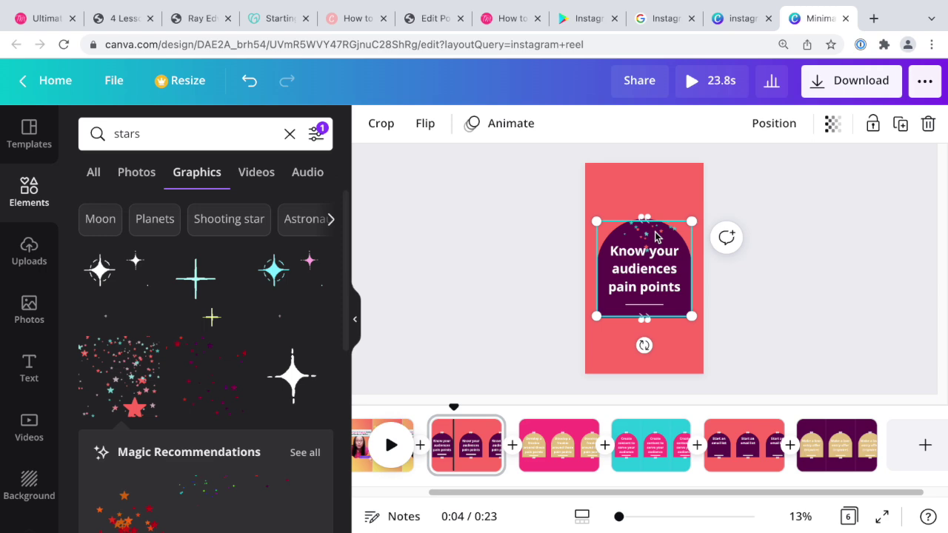
pyautogui.moveTo(690, 220); pyautogui.dragTo(749, 163)
pyautogui.moveTo(595, 319); pyautogui.dragTo(538, 374)
pyautogui.click(832, 125)
pyautogui.moveTo(777, 173); pyautogui.dragTo(716, 182)
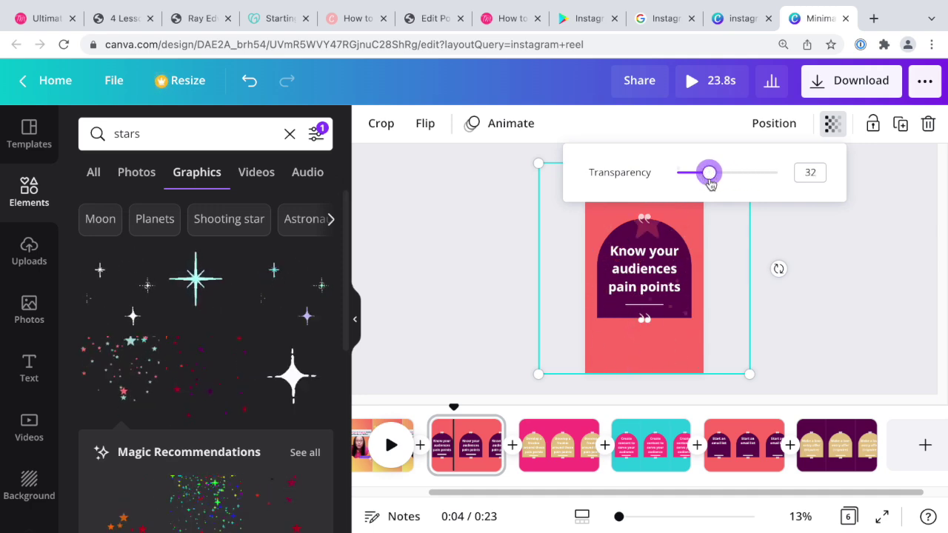
pyautogui.click(814, 288)
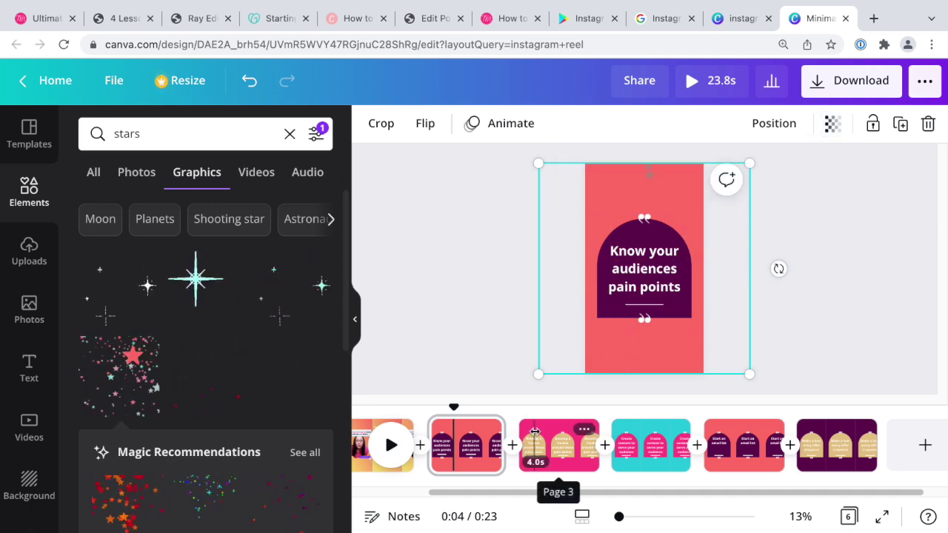
pyautogui.click(536, 437)
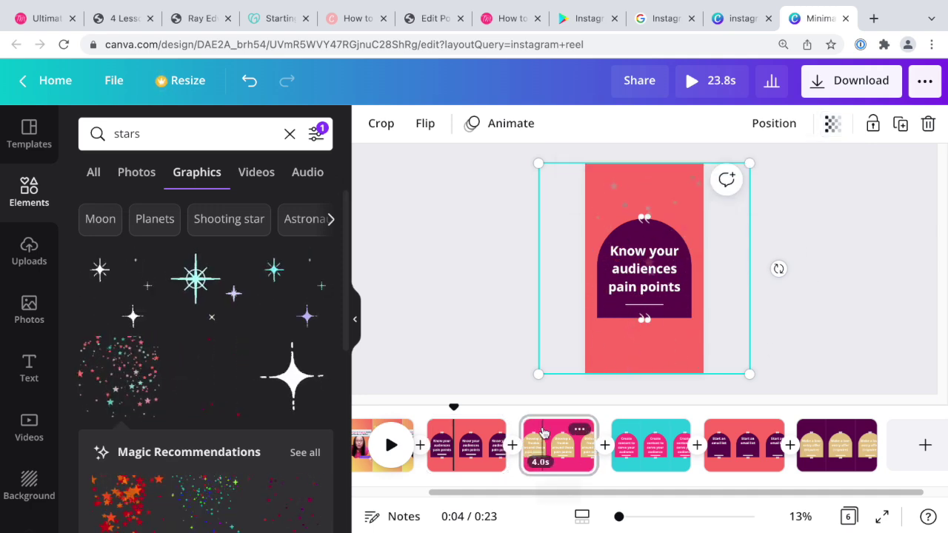
# - Search for 'likes' and add the animated likes graphic, stretched to page 3's height
pyautogui.click(134, 137)
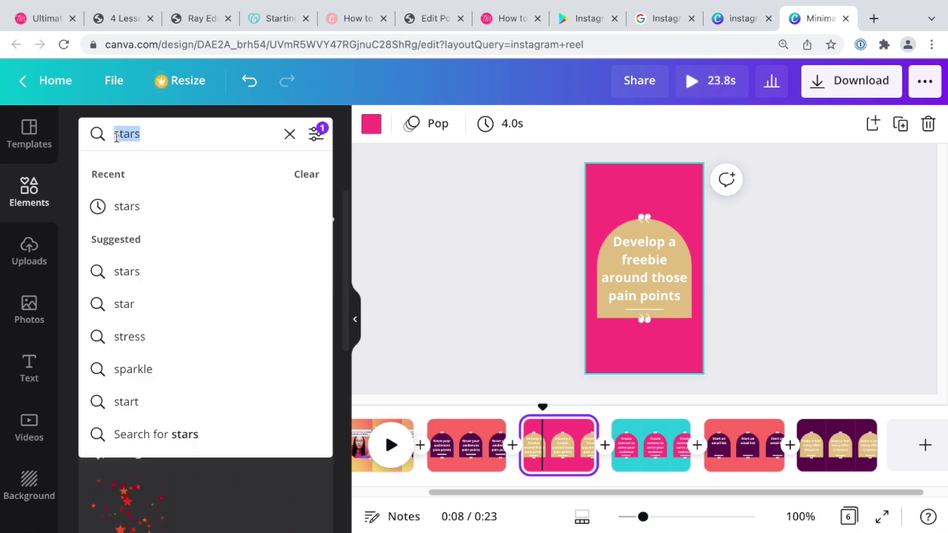
pyautogui.write('likes')
pyautogui.press('Return')
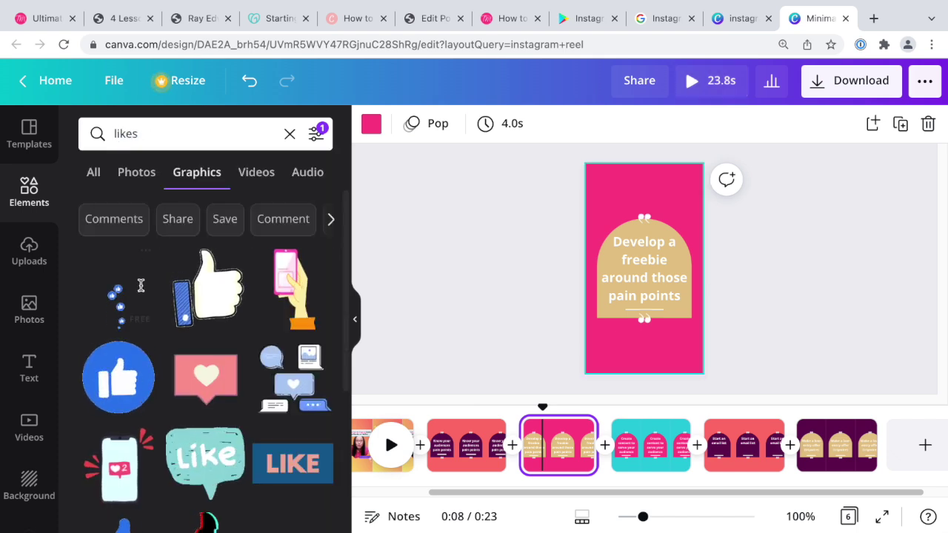
pyautogui.click(113, 315)
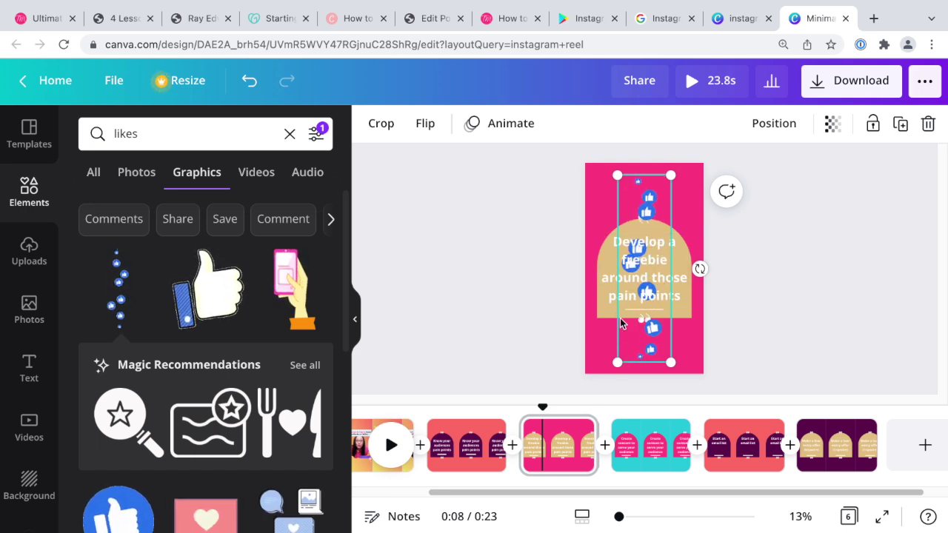
pyautogui.moveTo(642, 186); pyautogui.dragTo(702, 178)
# - Fade the likes graphic to about 20 transparency
pyautogui.click(832, 123)
pyautogui.click(770, 123)
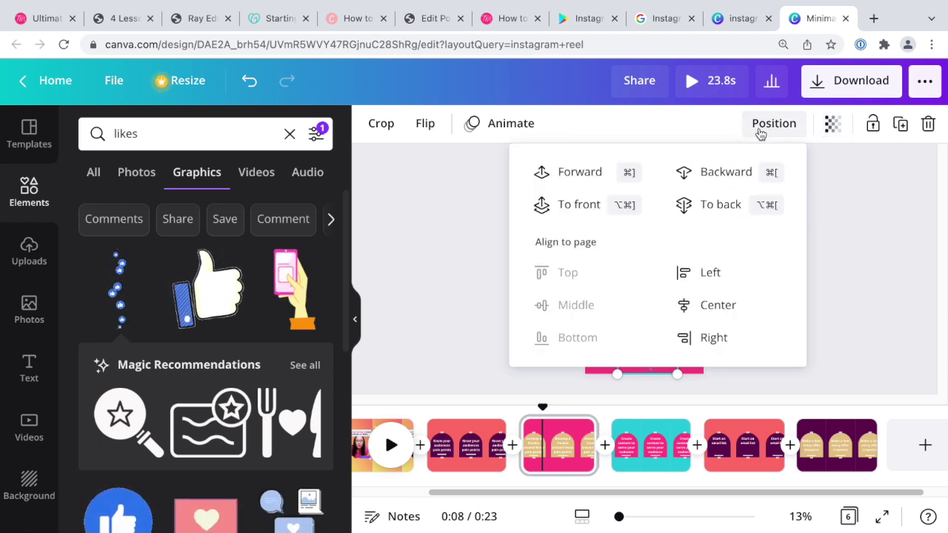
pyautogui.click(866, 236)
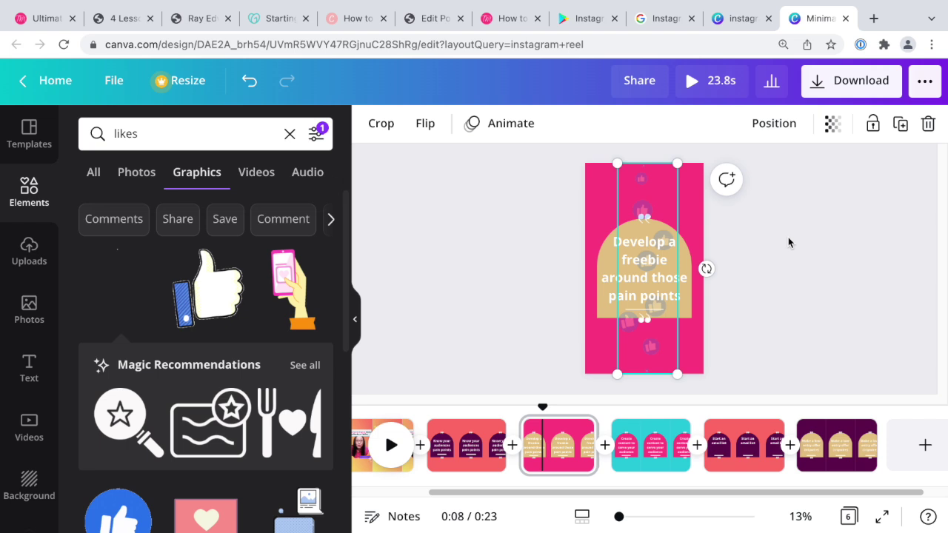
pyautogui.click(773, 123)
pyautogui.click(831, 124)
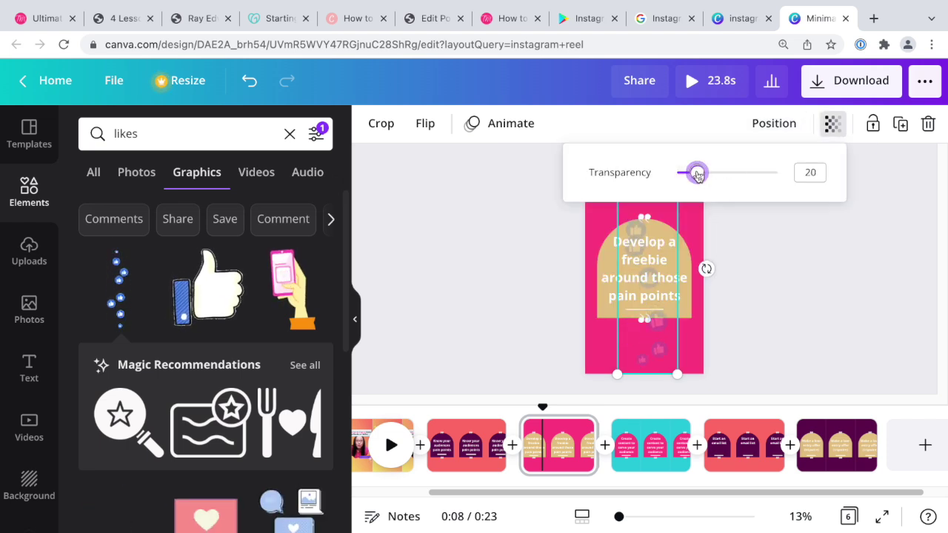
pyautogui.click(768, 301)
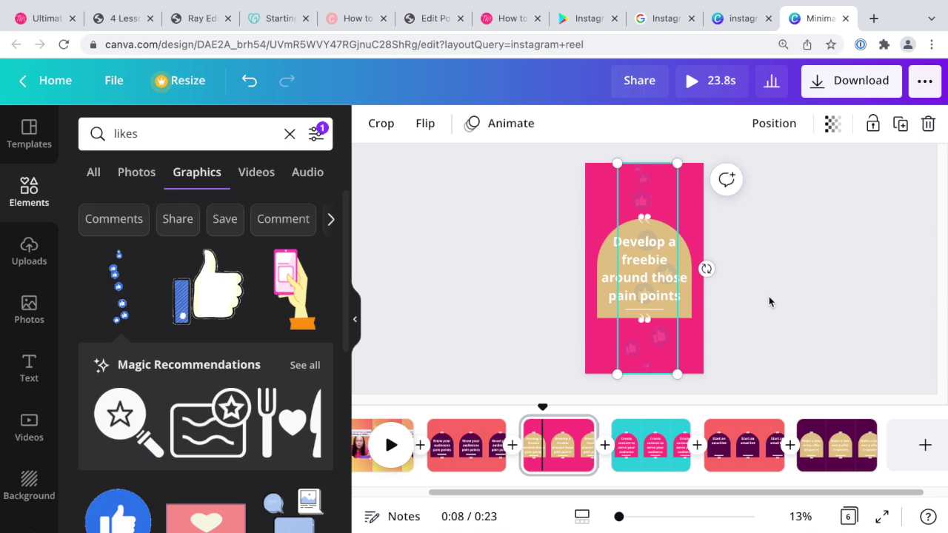
pyautogui.click(640, 427)
# - Search for 'fireworks' and add a fireworks graphic enlarged over page 4
pyautogui.click(98, 131)
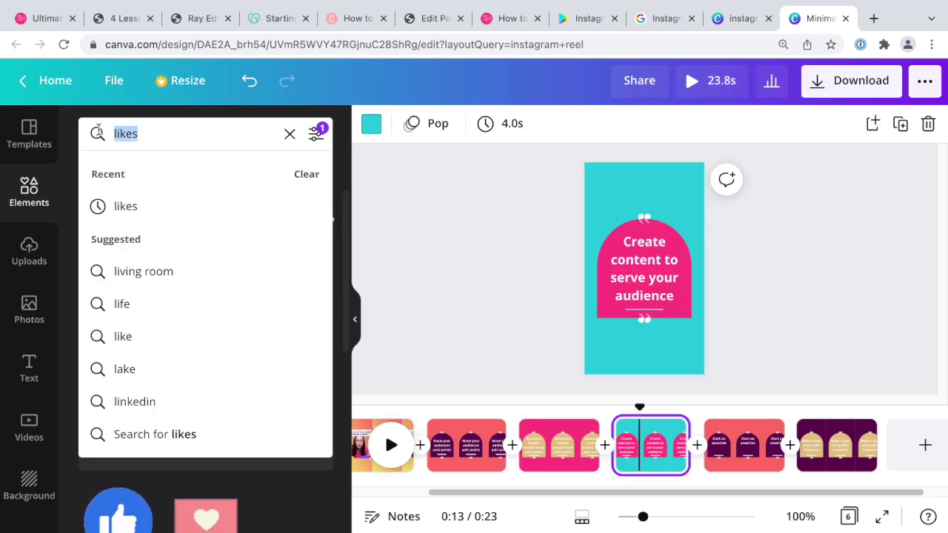
pyautogui.write('fire wor')
pyautogui.press('BackSpace')
pyautogui.press('BackSpace')
pyautogui.press('BackSpace')
pyautogui.press('BackSpace')
pyautogui.write('wor')
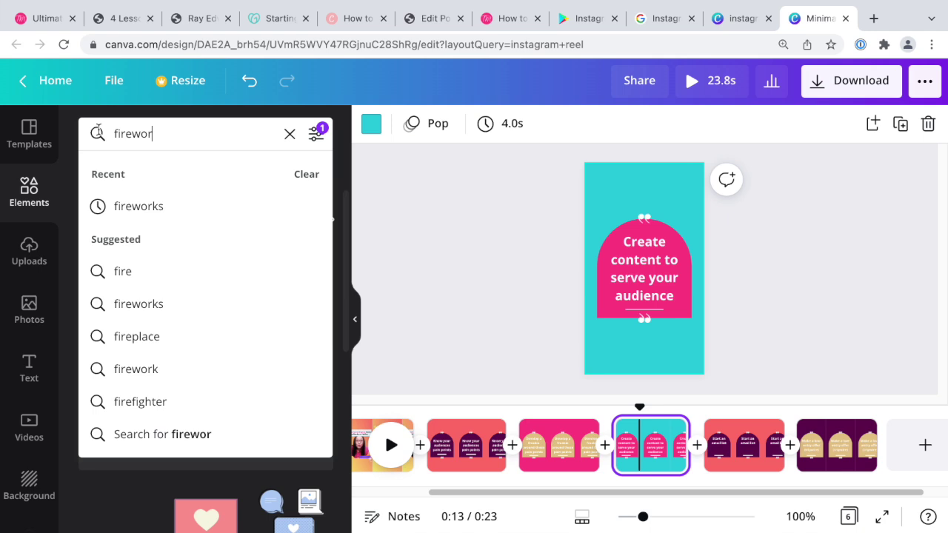
pyautogui.write('ks')
pyautogui.press('Return')
pyautogui.click(181, 229)
pyautogui.moveTo(703, 220); pyautogui.dragTo(759, 160)
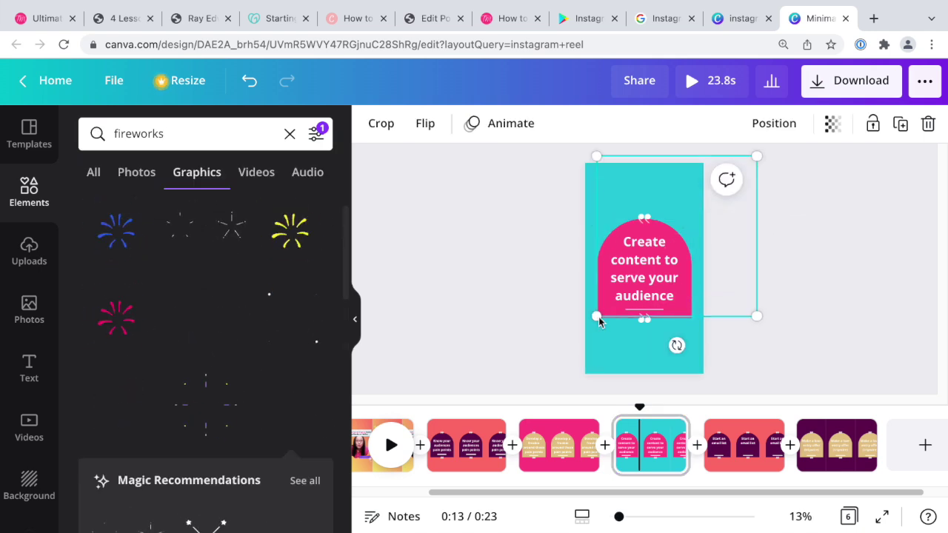
pyautogui.moveTo(597, 318); pyautogui.dragTo(543, 393)
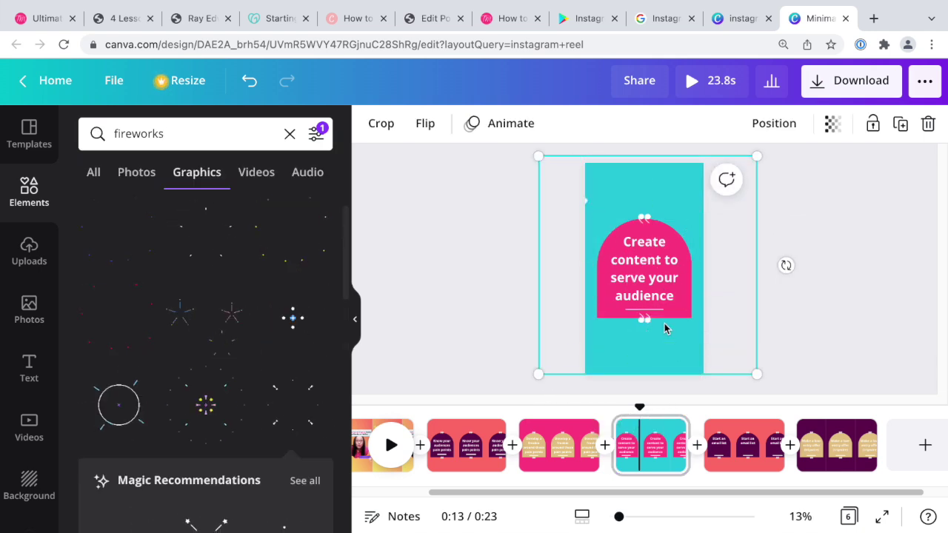
# - Fade the fireworks graphic to about 32 transparency
pyautogui.click(830, 124)
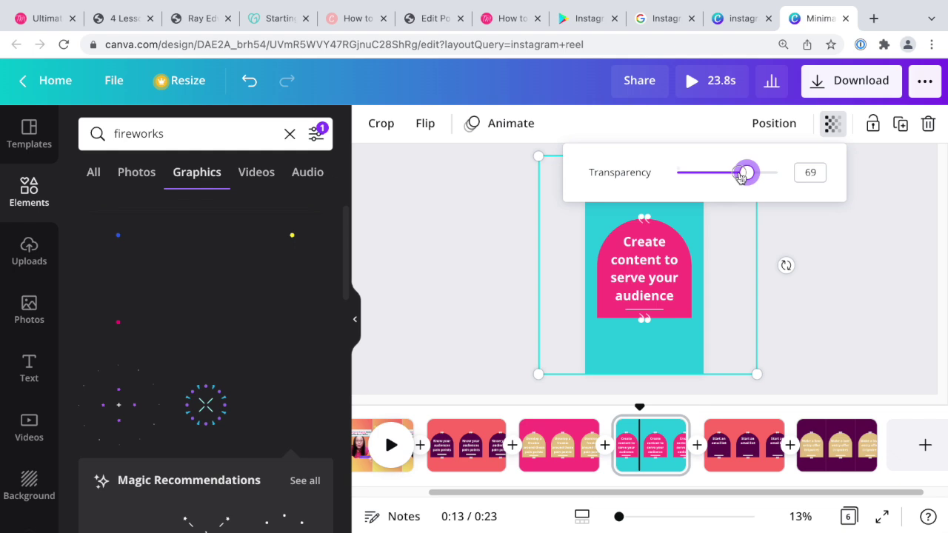
pyautogui.moveTo(740, 177); pyautogui.dragTo(711, 183)
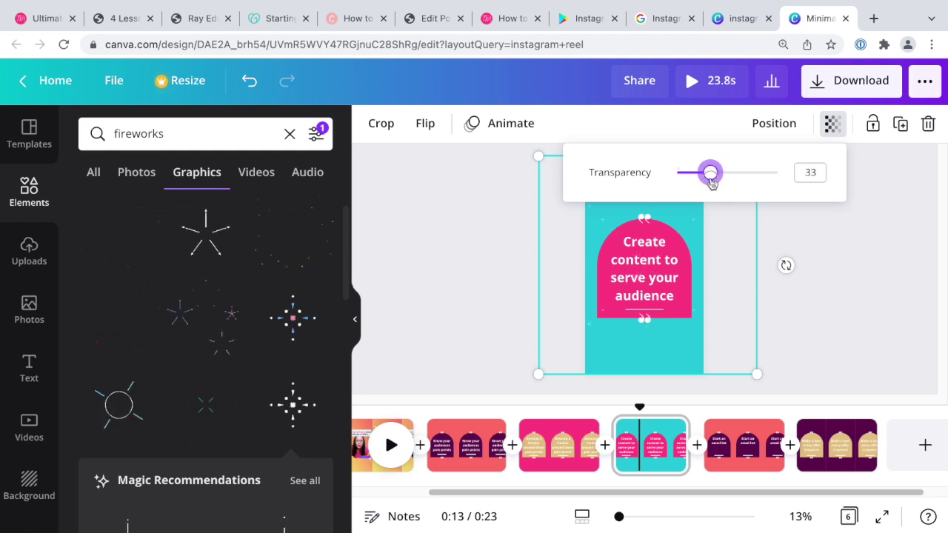
pyautogui.click(774, 123)
pyautogui.click(831, 191)
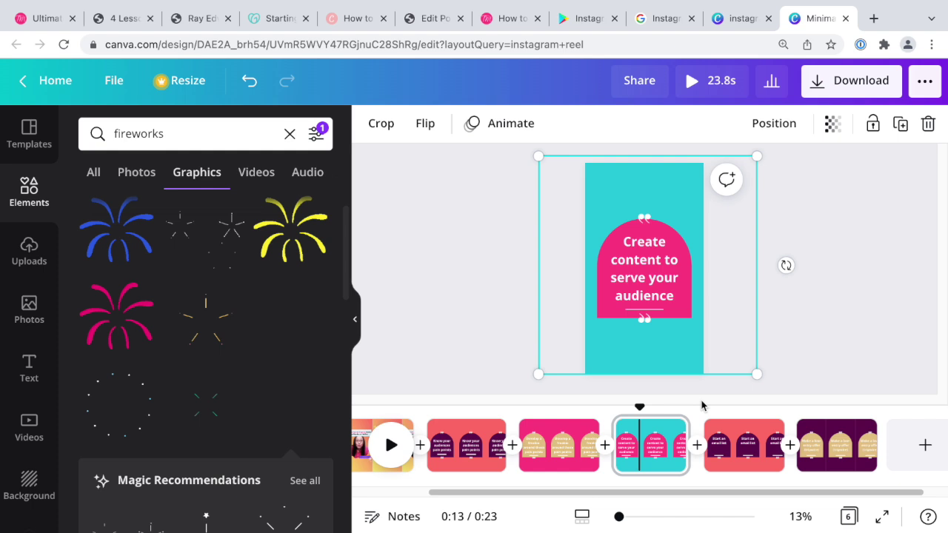
pyautogui.click(729, 448)
# - Search 'hearts' and add the pink dotted-hearts column, stretched page-tall on 'Start an email list'
pyautogui.doubleClick(110, 134)
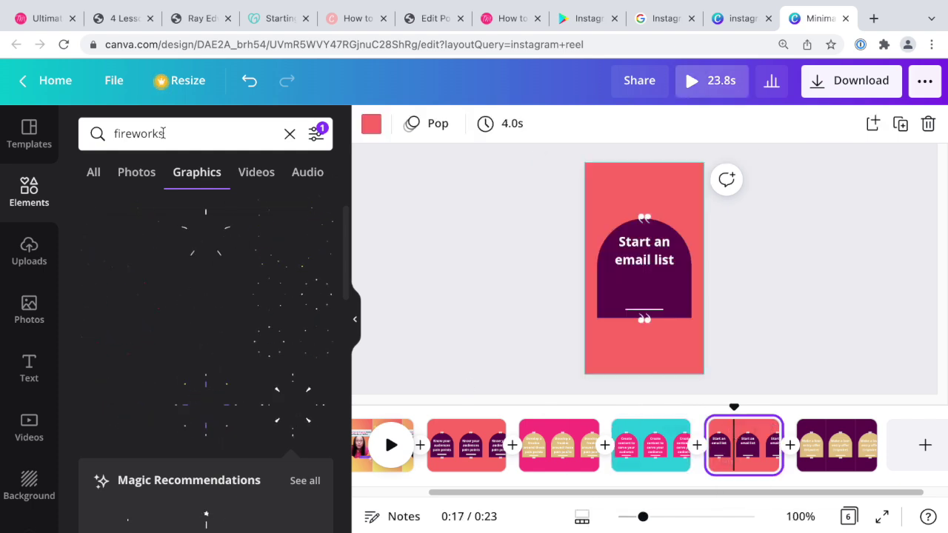
pyautogui.write('hearts')
pyautogui.press('Return')
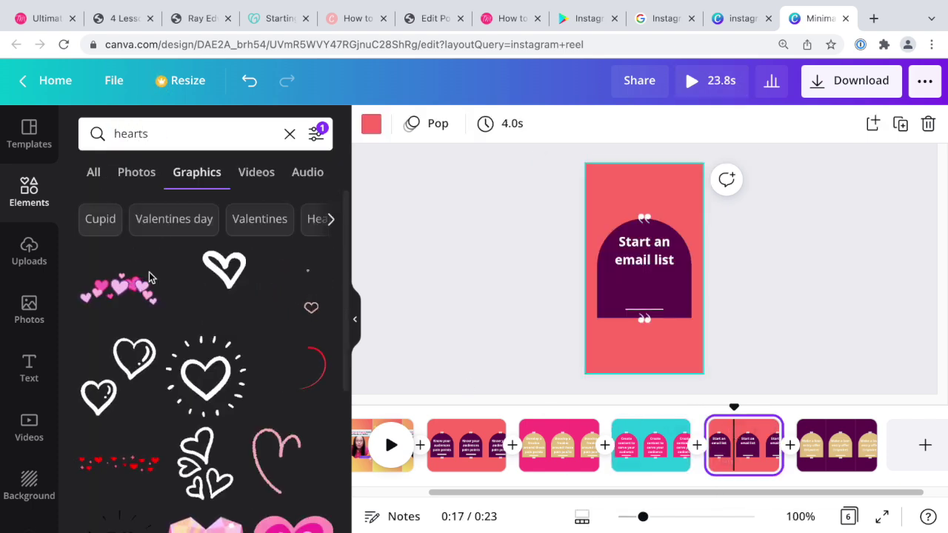
pyautogui.scroll(-3, 166, 298)
pyautogui.scroll(-5, 167, 300)
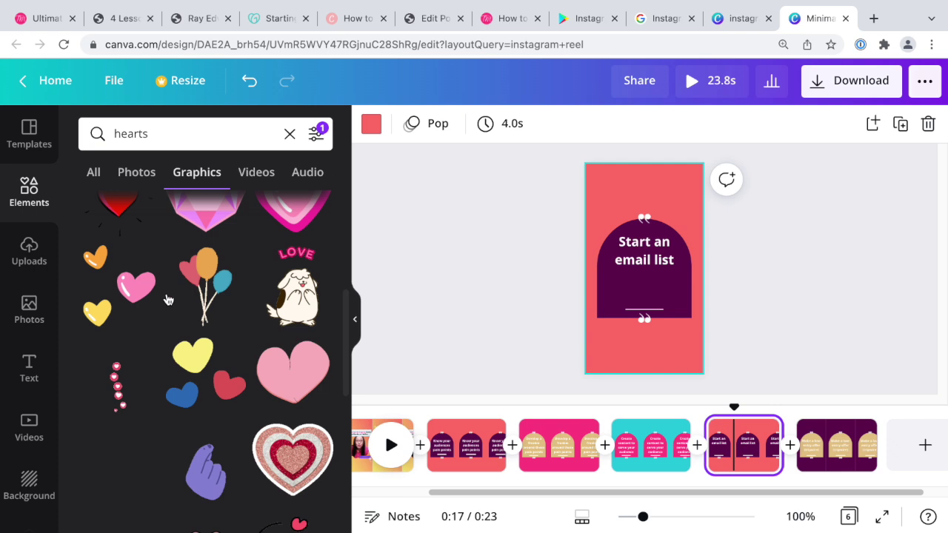
pyautogui.click(116, 255)
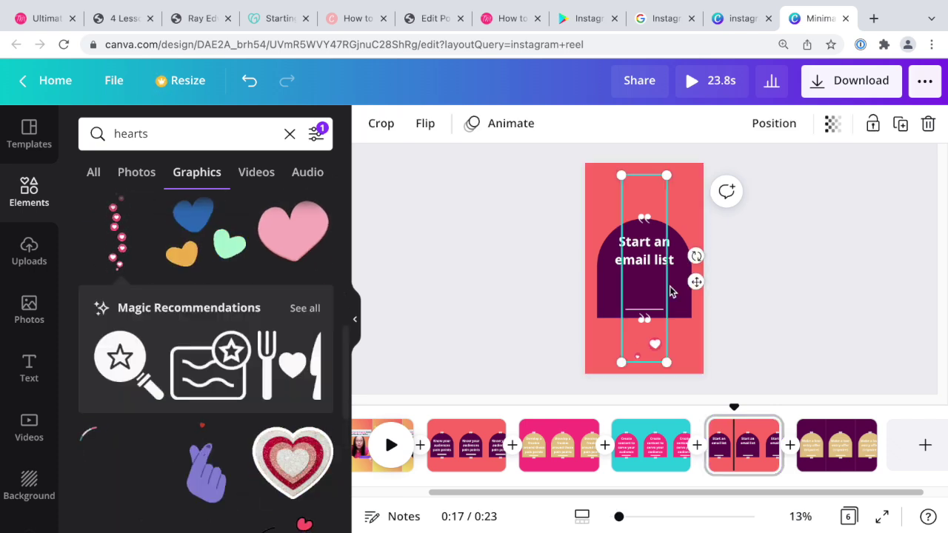
pyautogui.moveTo(667, 362); pyautogui.dragTo(670, 374)
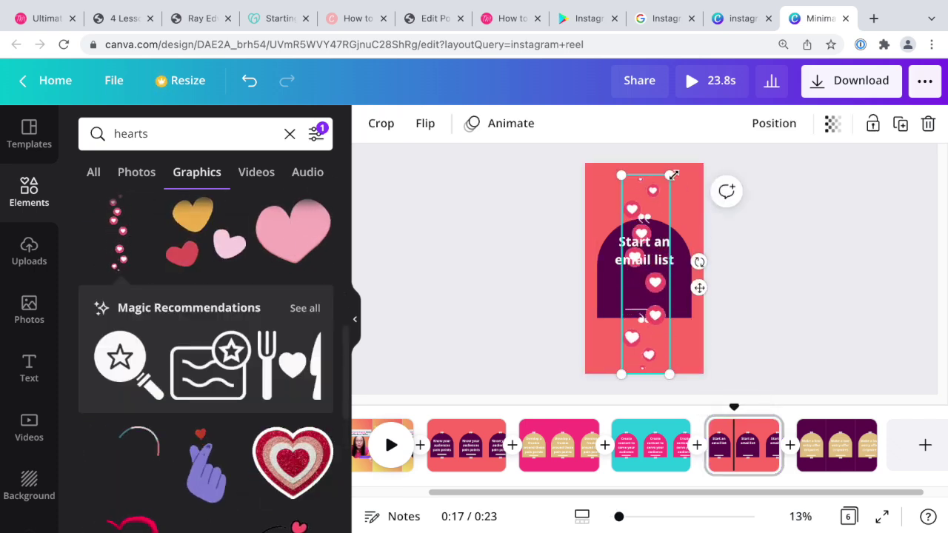
pyautogui.moveTo(670, 175); pyautogui.dragTo(672, 166)
pyautogui.click(829, 437)
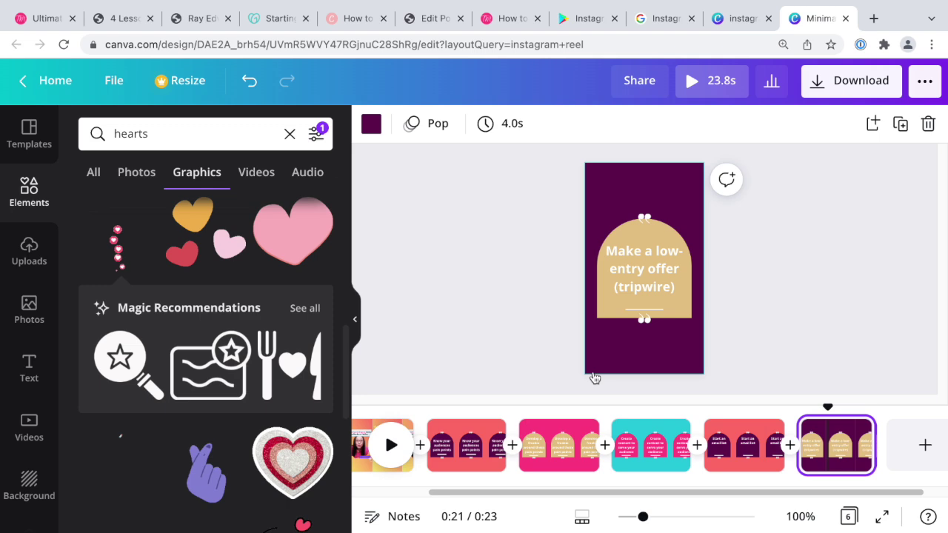
# - Search for 'dots' and add a scattered-dots graphic stretched over the tripwire page
pyautogui.click(178, 126)
pyautogui.write('dots')
pyautogui.press('Return')
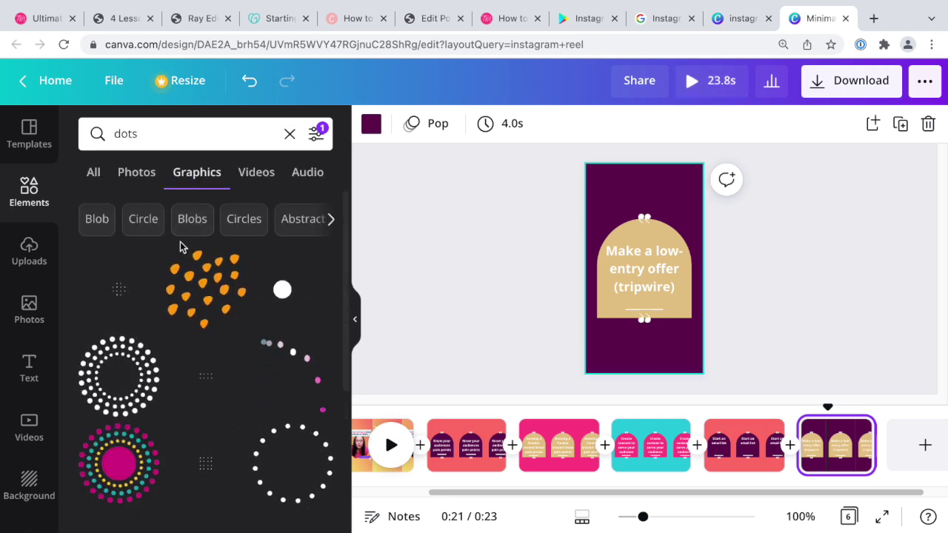
pyautogui.scroll(-8, 180, 246)
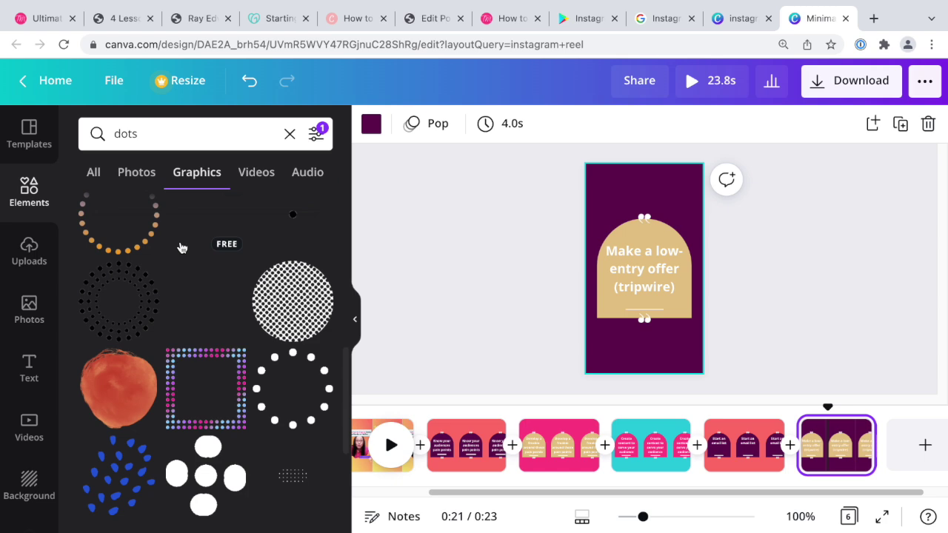
pyautogui.scroll(-8, 181, 247)
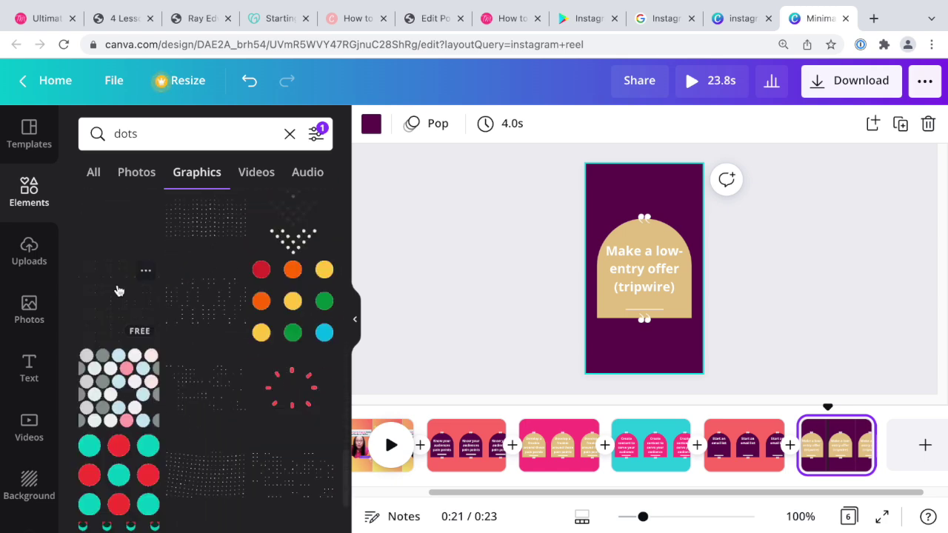
pyautogui.click(118, 290)
pyautogui.moveTo(693, 215); pyautogui.dragTo(751, 160)
pyautogui.moveTo(596, 314); pyautogui.dragTo(538, 374)
# - Fade the dots to about 39 transparency and play the reel full-screen
pyautogui.click(824, 131)
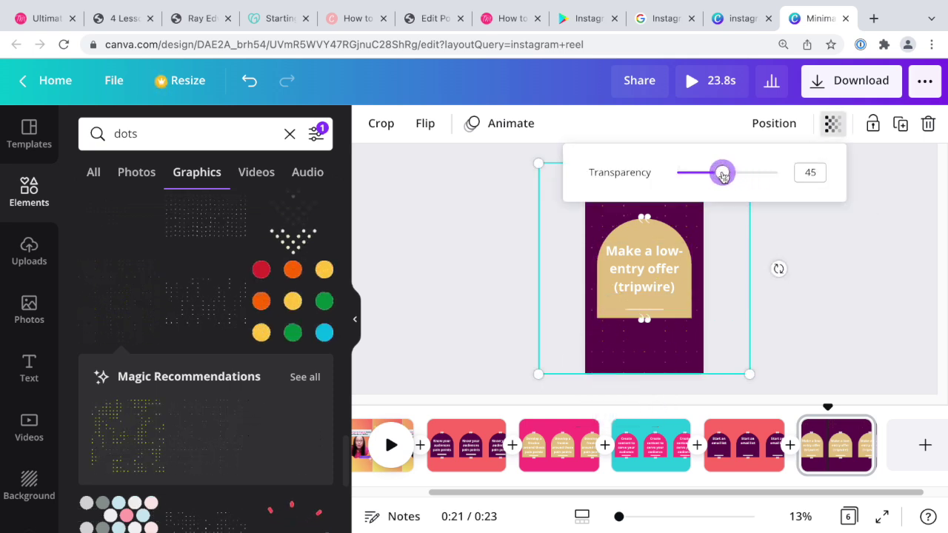
pyautogui.moveTo(723, 176); pyautogui.dragTo(716, 178)
pyautogui.click(851, 212)
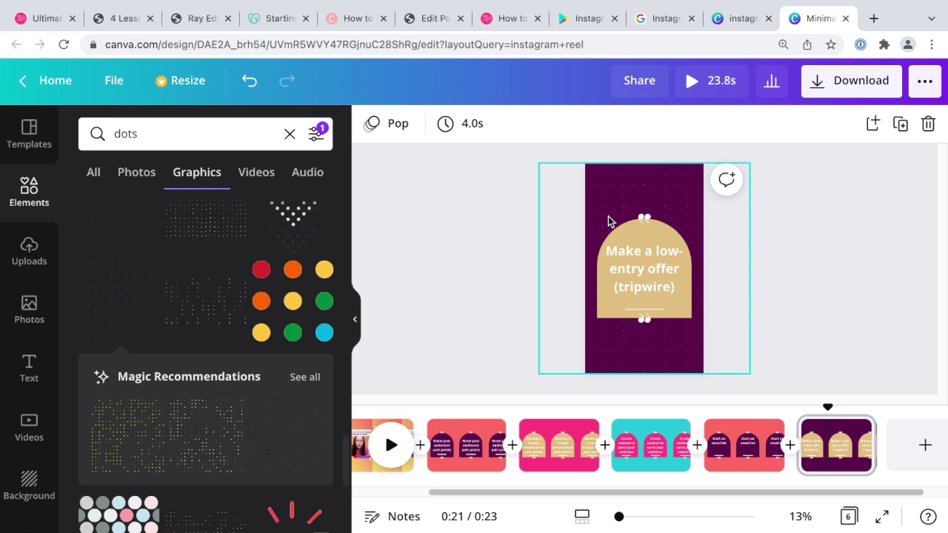
pyautogui.click(701, 83)
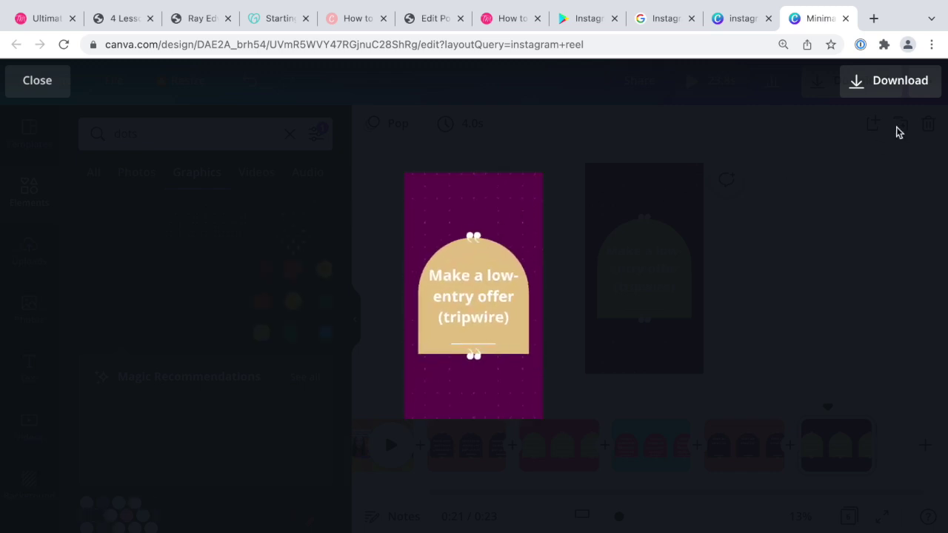
# - Stretch the teal 'Create content to serve your audience' page to 4.5 s, making the reel 24.3 s
pyautogui.click(40, 86)
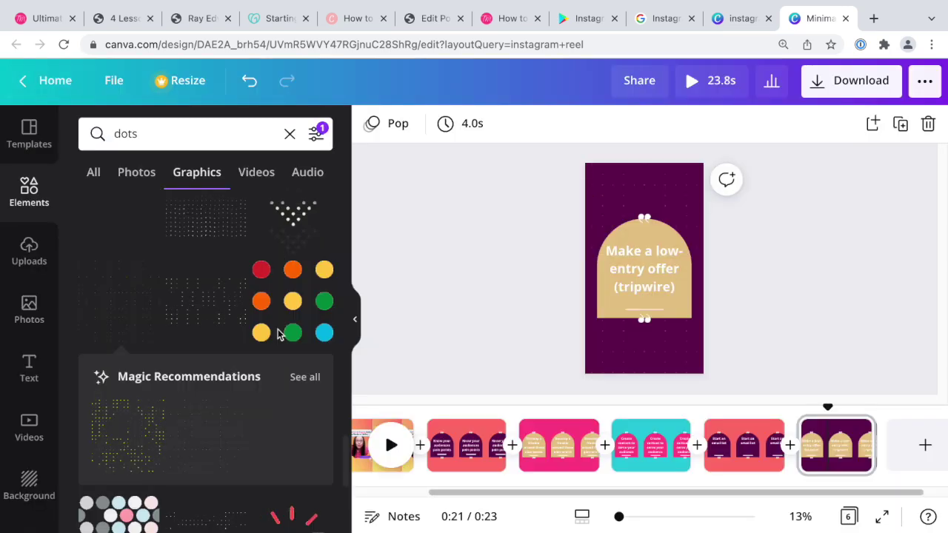
pyautogui.click(463, 433)
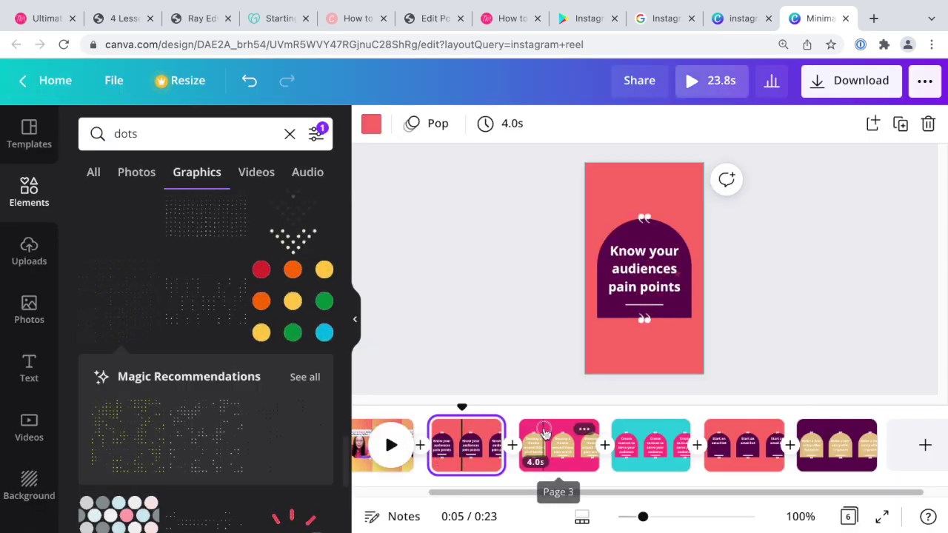
pyautogui.click(544, 433)
pyautogui.click(631, 437)
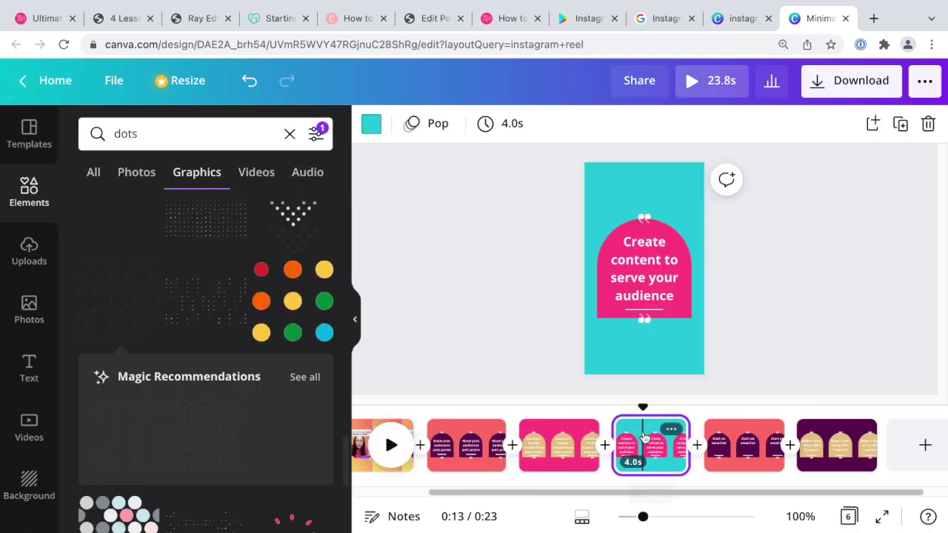
pyautogui.moveTo(687, 422); pyautogui.dragTo(698, 421)
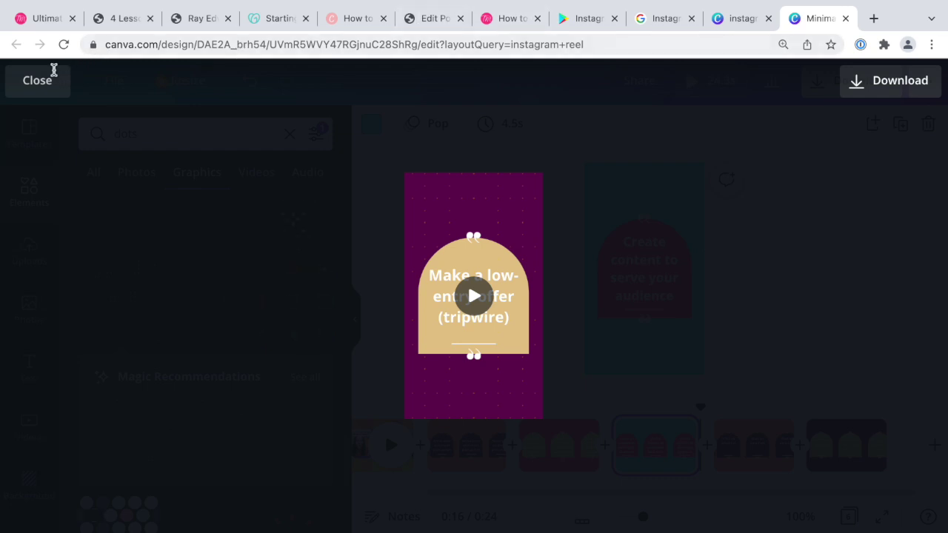
pyautogui.click(37, 80)
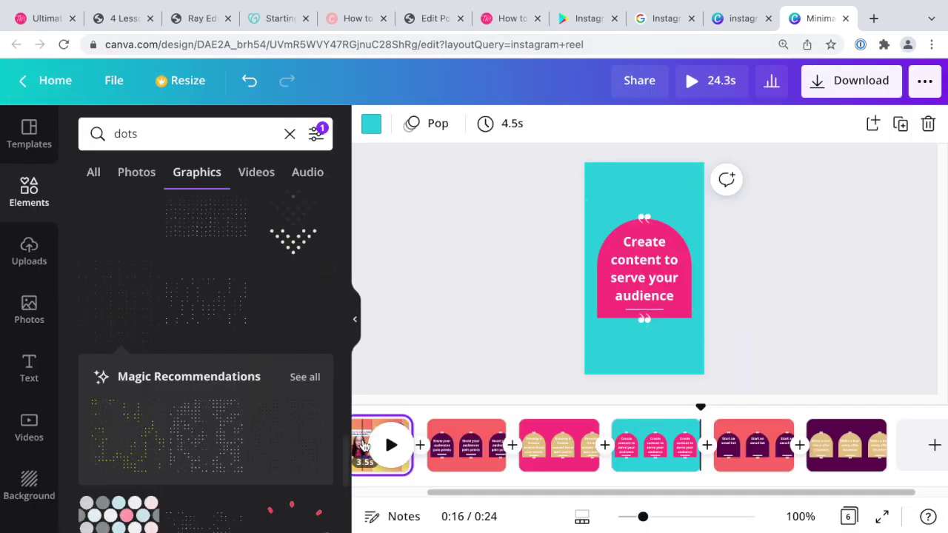
# - Try the Pop page animation on the opening page and preview the reel
pyautogui.click(367, 444)
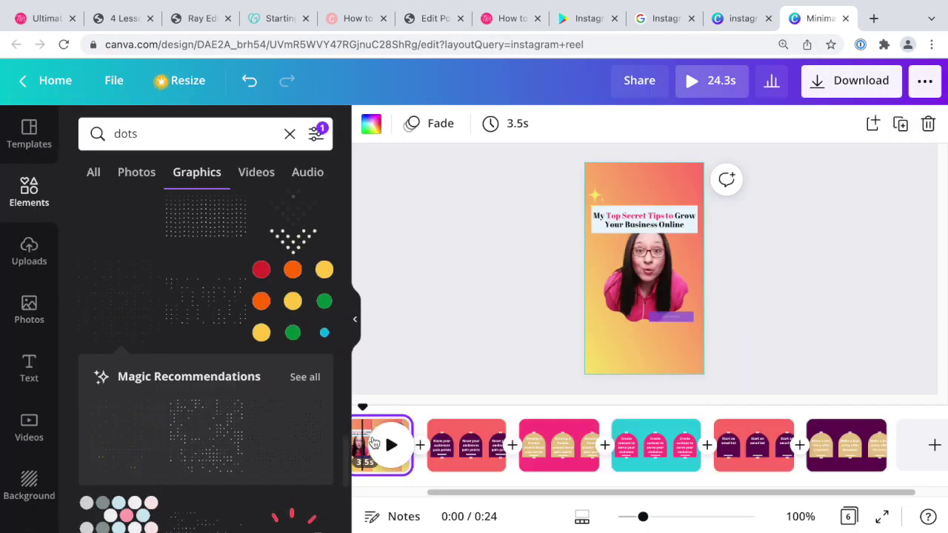
pyautogui.click(430, 126)
pyautogui.click(290, 378)
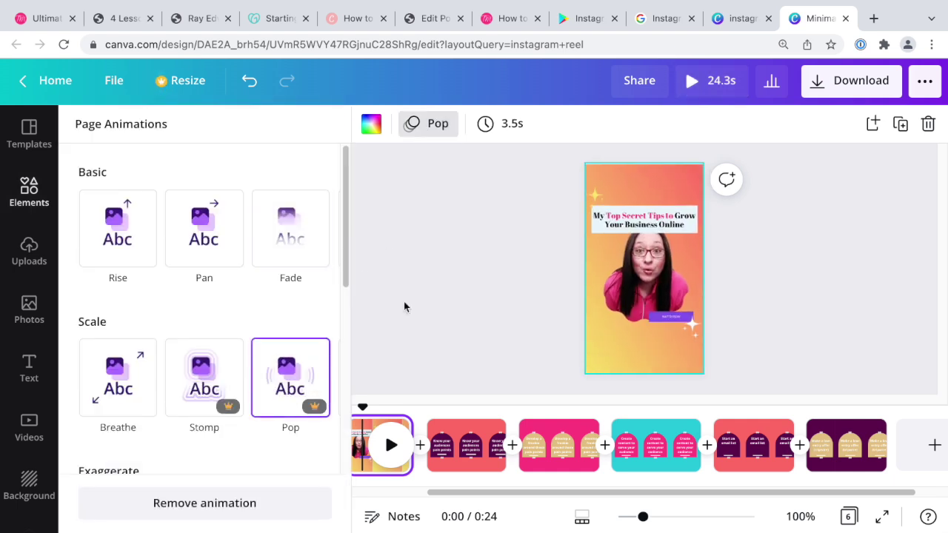
pyautogui.click(709, 92)
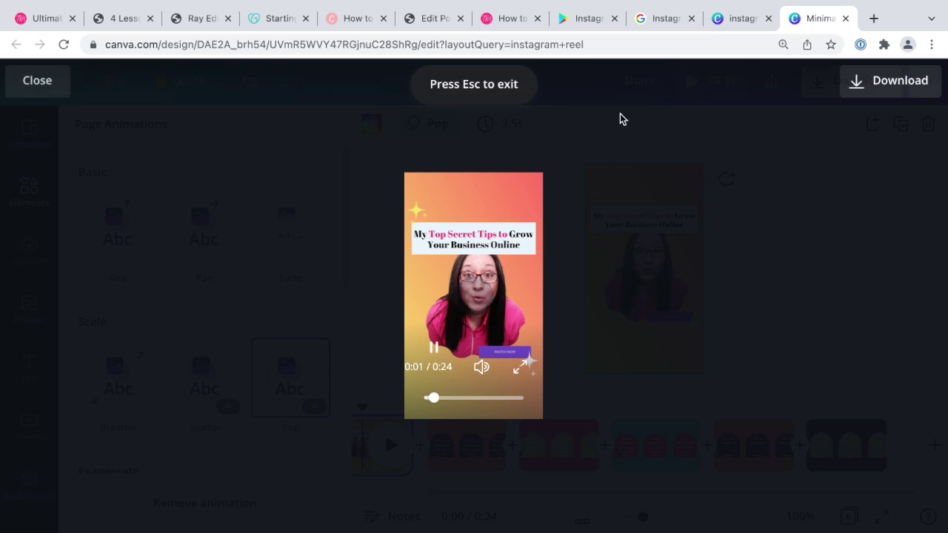
pyautogui.click(37, 80)
# - After trying Rise, settle on the Stomp animation for the opening page
pyautogui.click(117, 208)
pyautogui.scroll(-1, 146, 312)
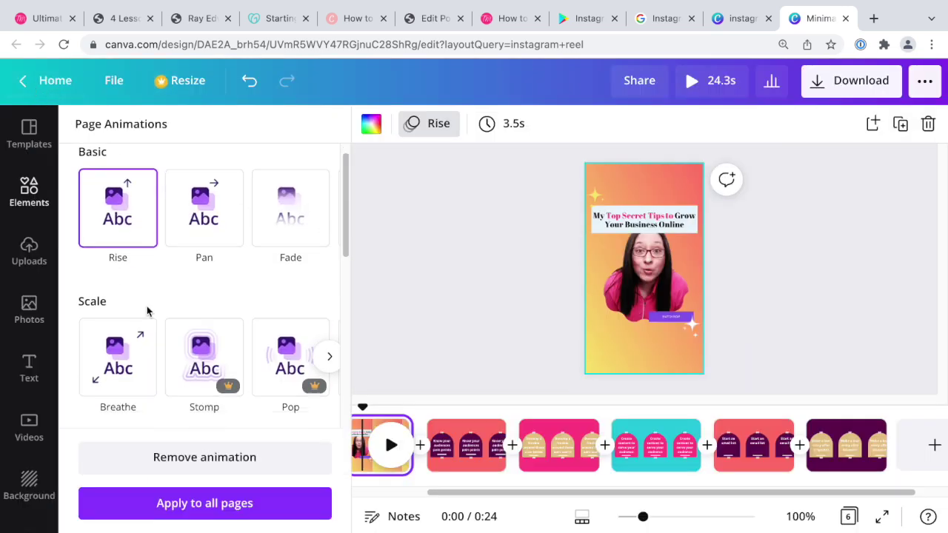
pyautogui.scroll(-5, 147, 311)
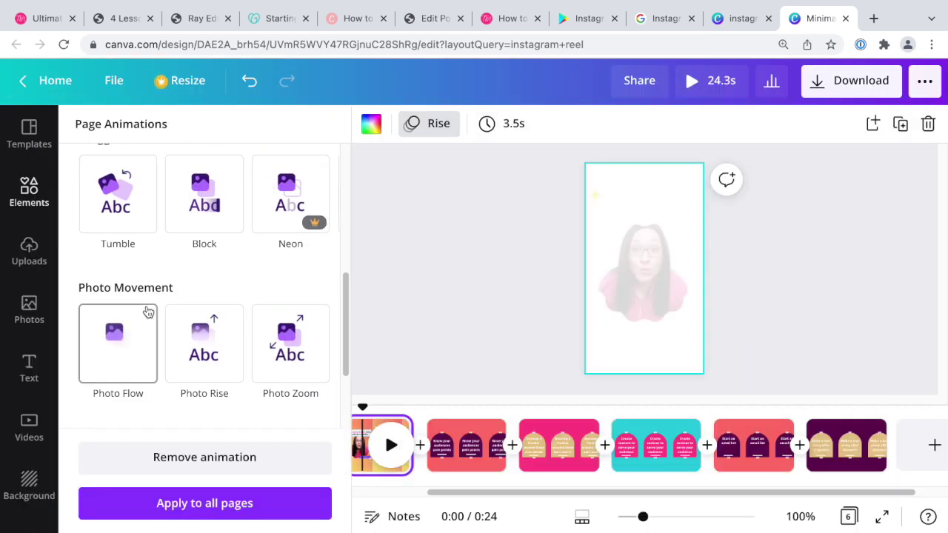
pyautogui.scroll(5, 148, 311)
pyautogui.click(204, 377)
pyautogui.click(468, 335)
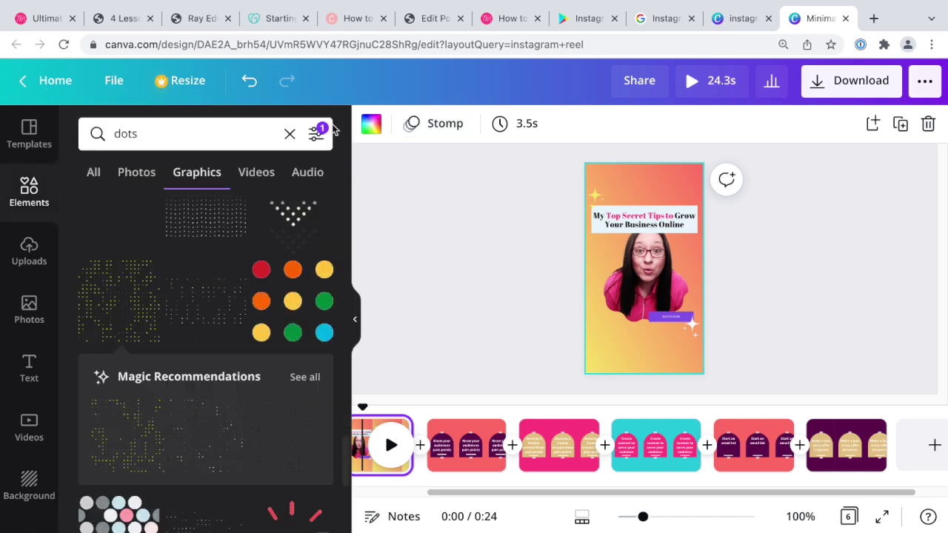
# - Download the reel as MP4 Video with All pages (6) selected
pyautogui.click(864, 83)
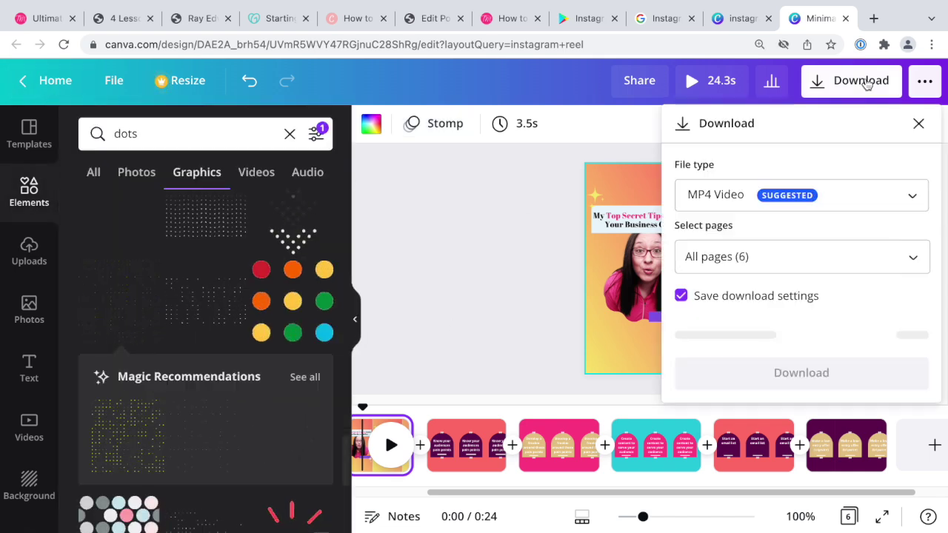
pyautogui.click(766, 337)
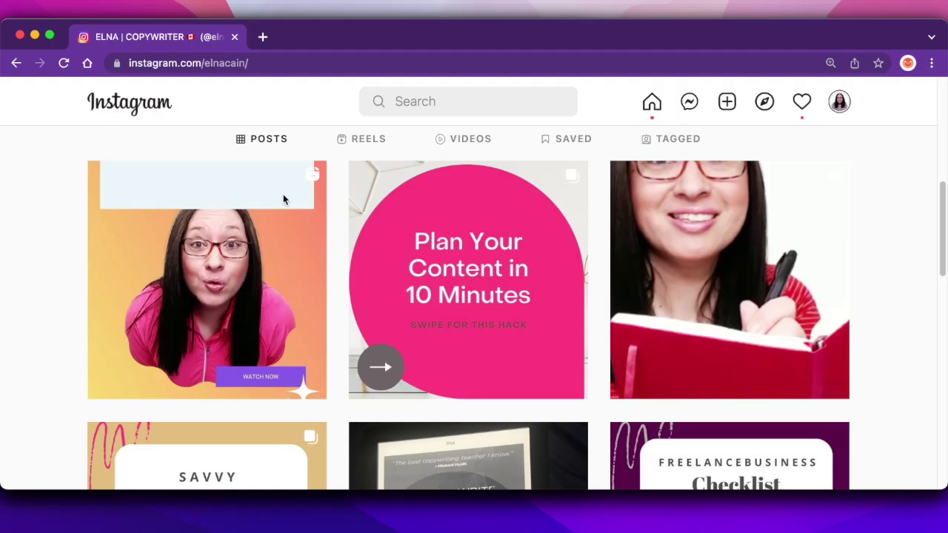
# - Switch the Instagram profile to its Reels tab and open the newest talking-head reel
pyautogui.scroll(3, 160, 277)
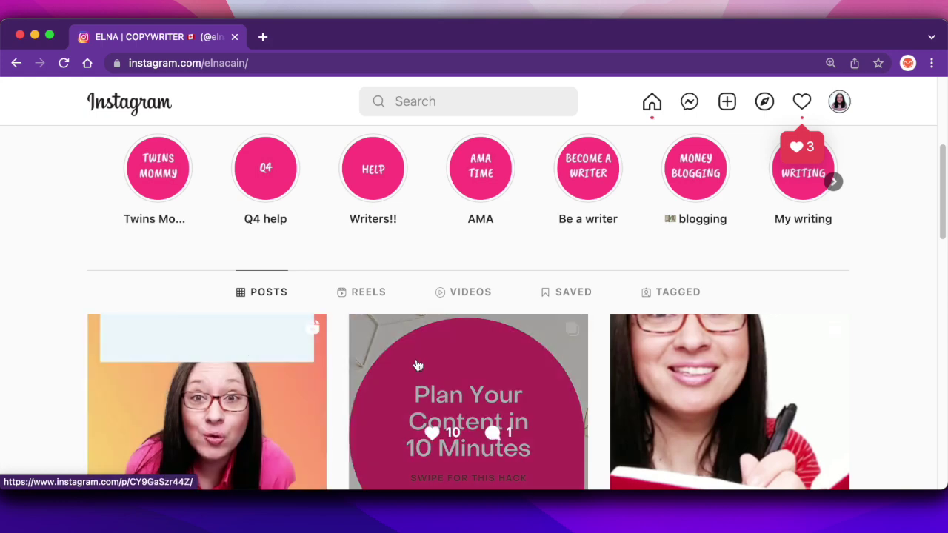
pyautogui.click(369, 301)
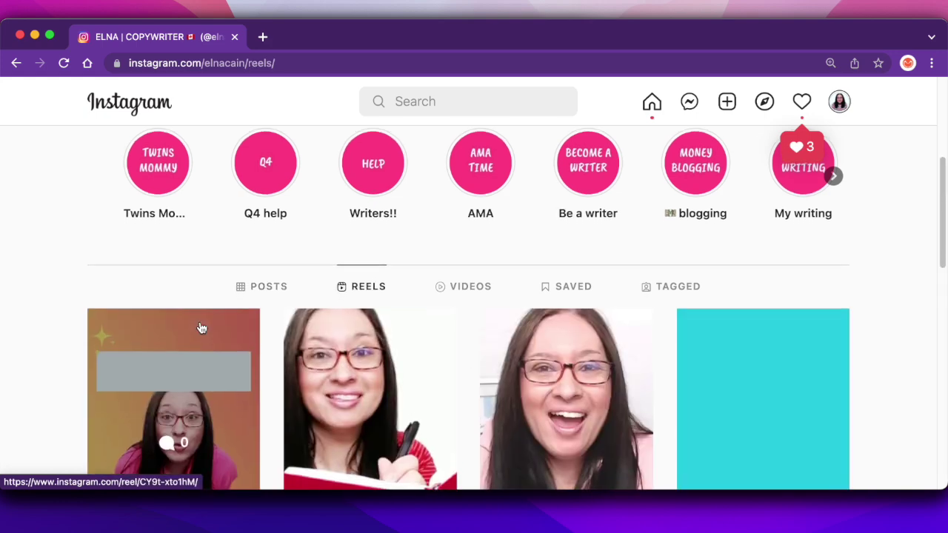
pyautogui.scroll(-5, 222, 355)
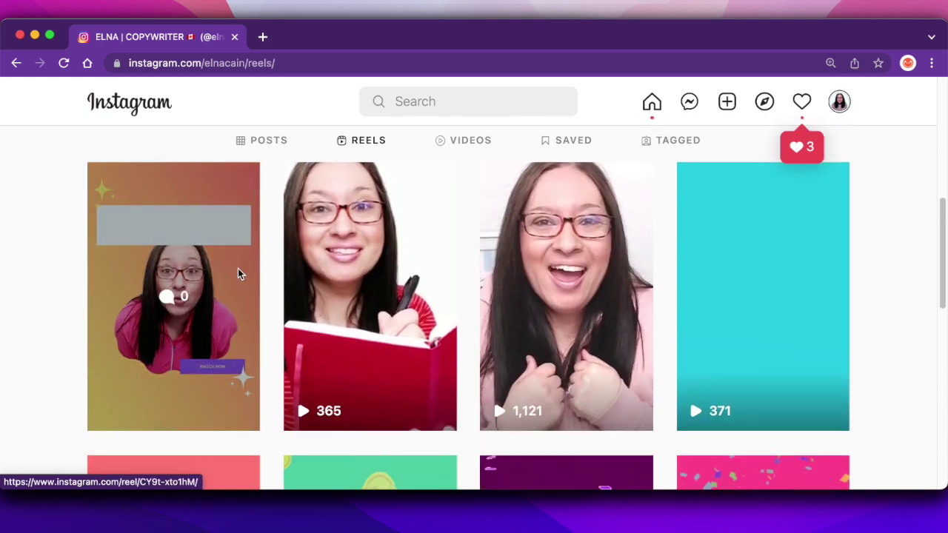
pyautogui.click(201, 302)
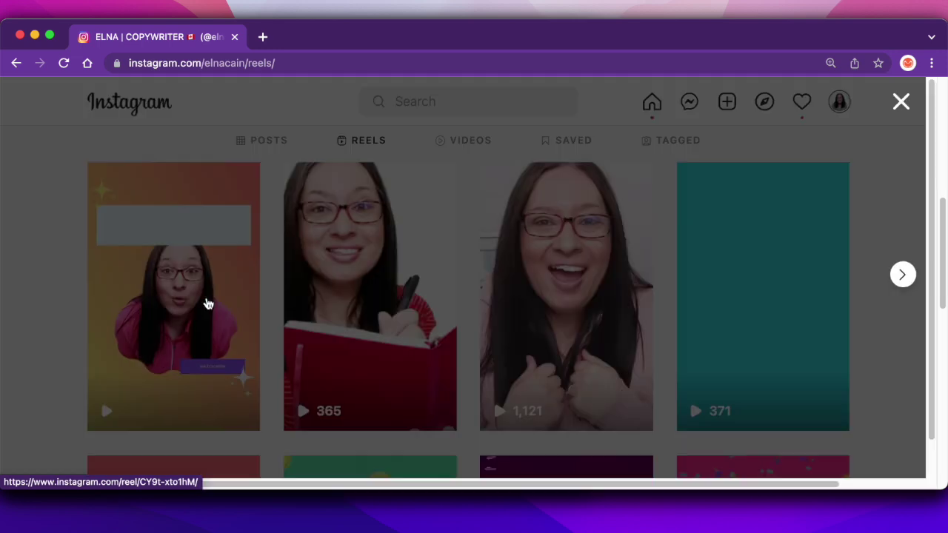